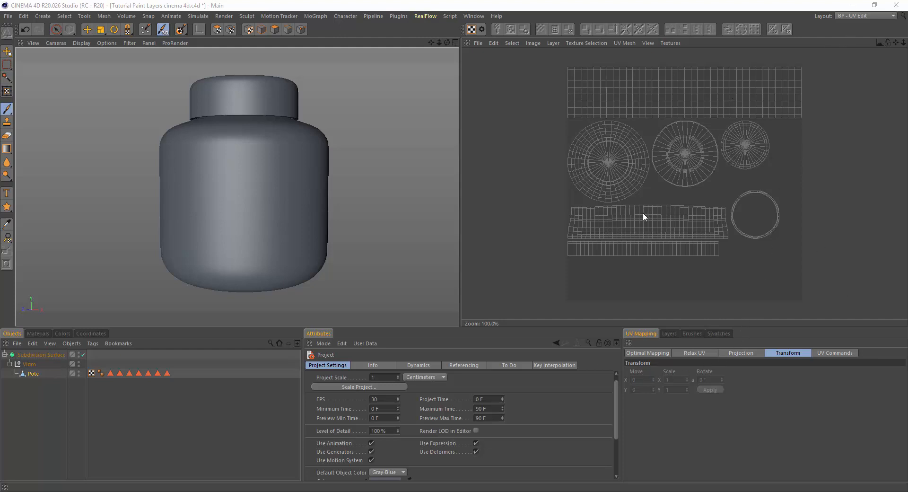
Start a new texture for the jar's UV layout and name it Textura Aula.
click(668, 333)
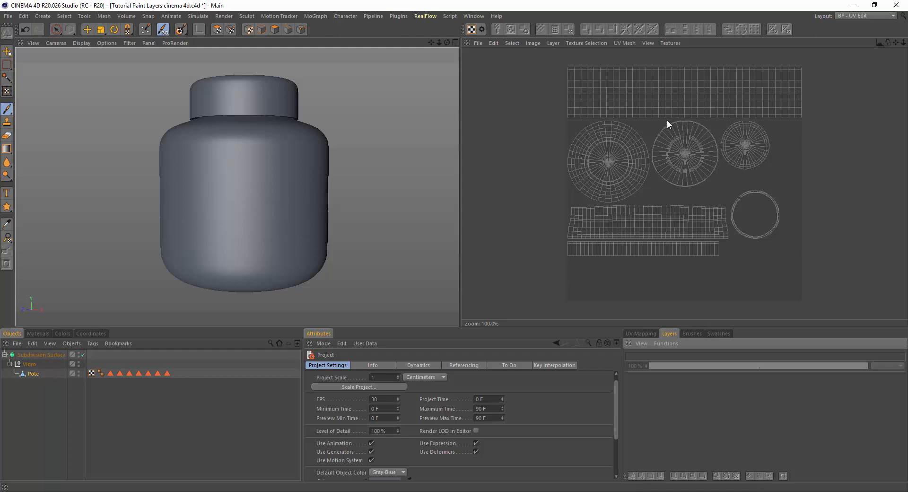
click(478, 42)
click(493, 57)
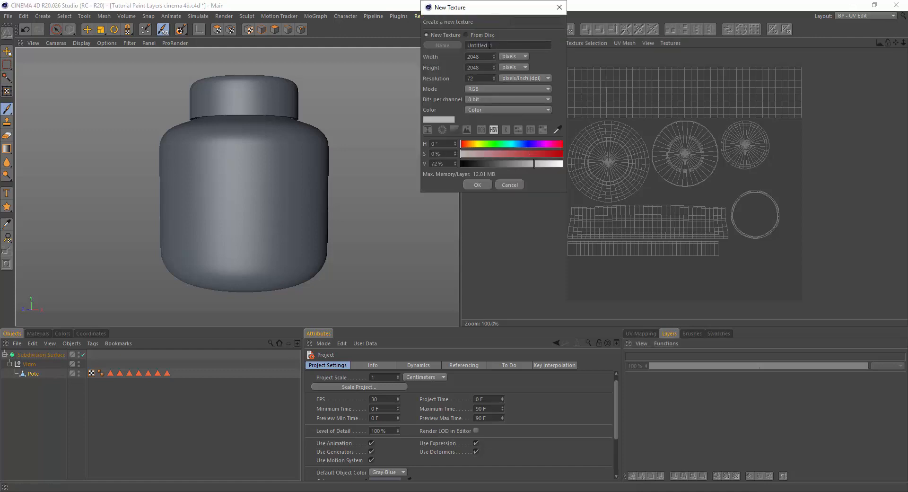
drag(493, 45, 449, 46)
text(Textura Aila)
key(BackSpace)
key(BackSpace)
key(BackSpace)
text(ula)
key(Tab)
key(Tab)
Choose 8 bit per channel and a light grey fill color for the texture, and create it.
click(486, 100)
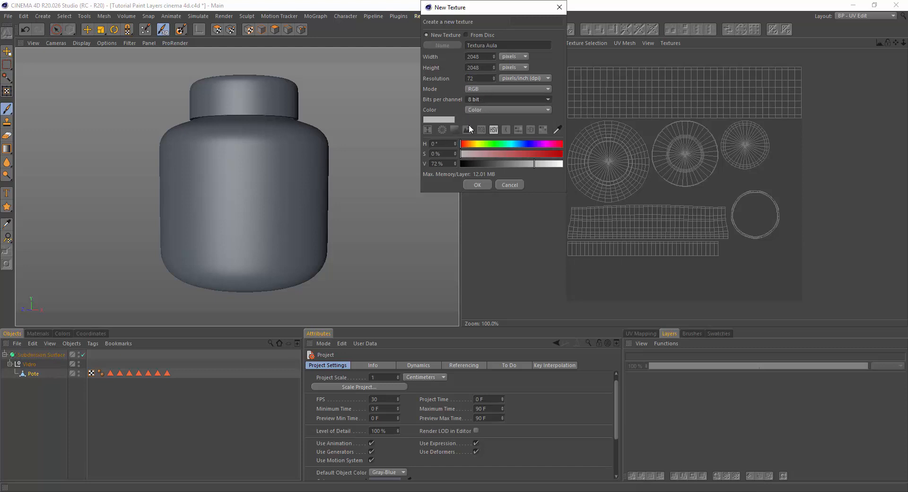
click(478, 98)
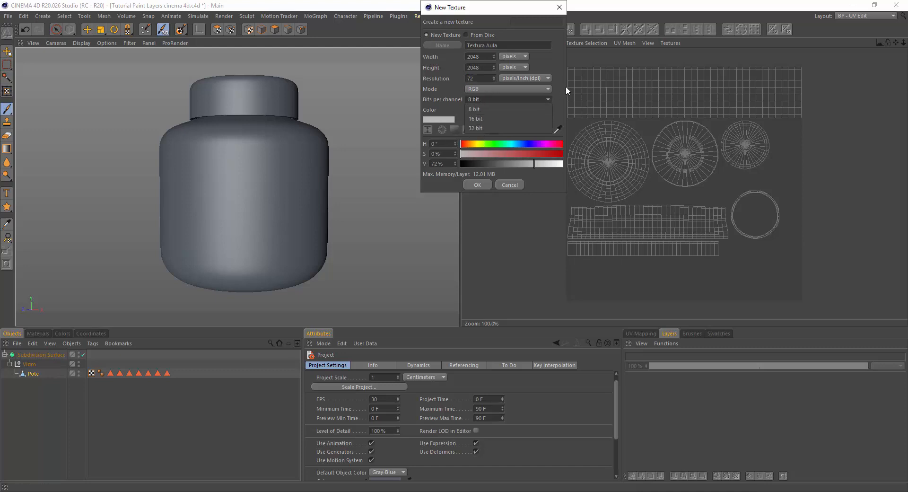
click(531, 109)
click(492, 109)
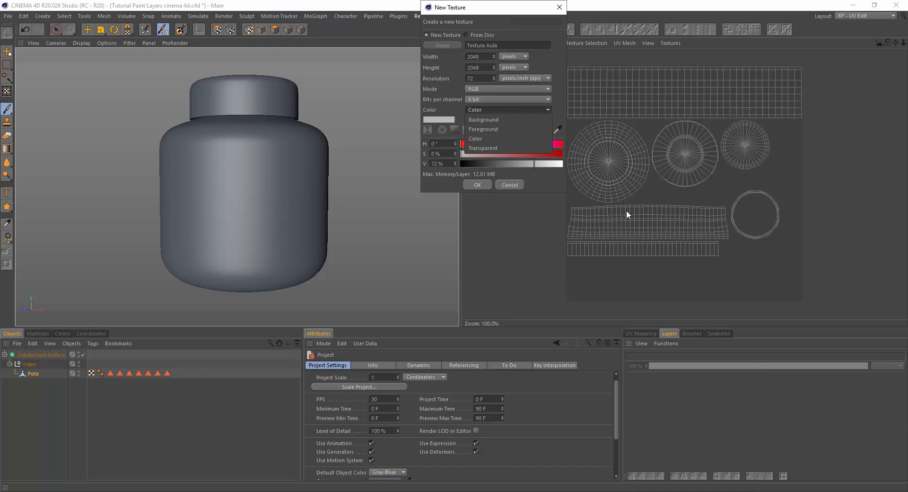
click(484, 139)
click(488, 111)
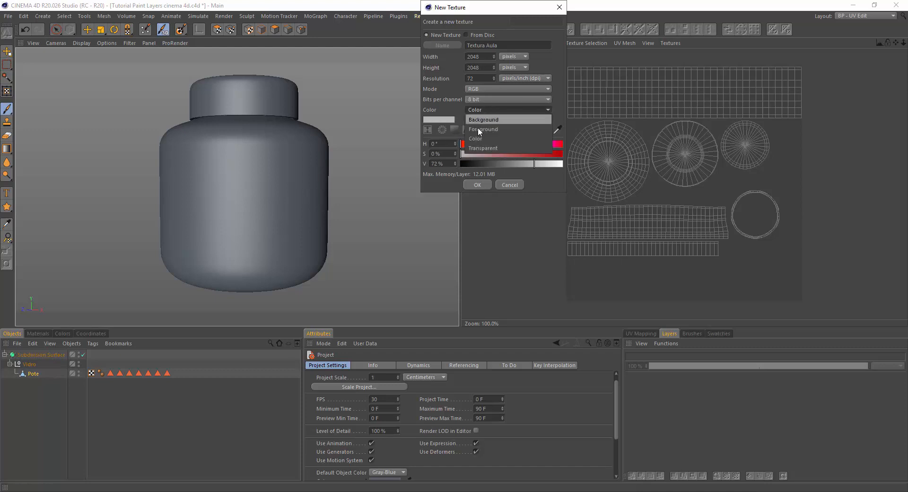
click(490, 120)
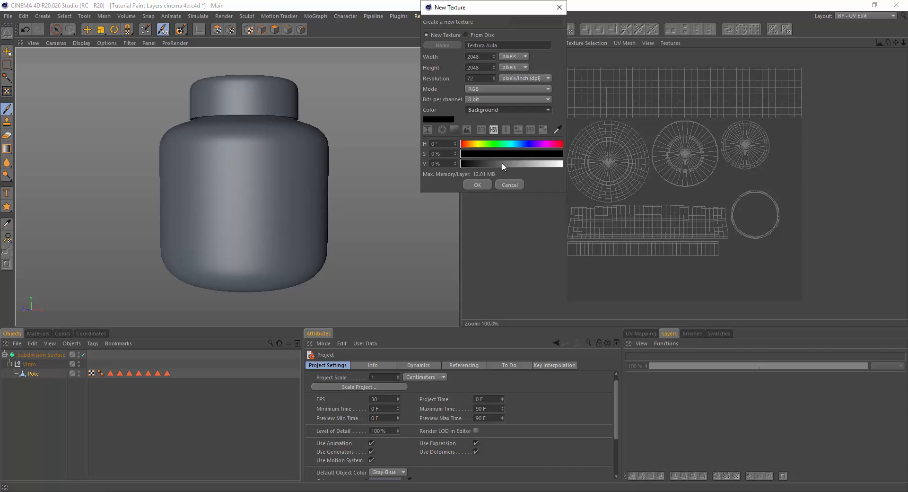
click(472, 144)
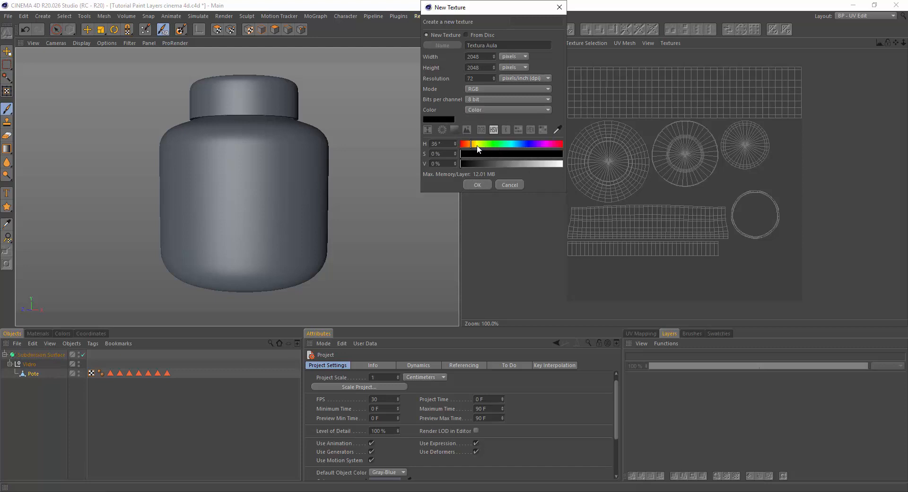
mouse_move(477, 145)
mouse_down()
mouse_move(505, 144)
mouse_move(556, 164)
mouse_up()
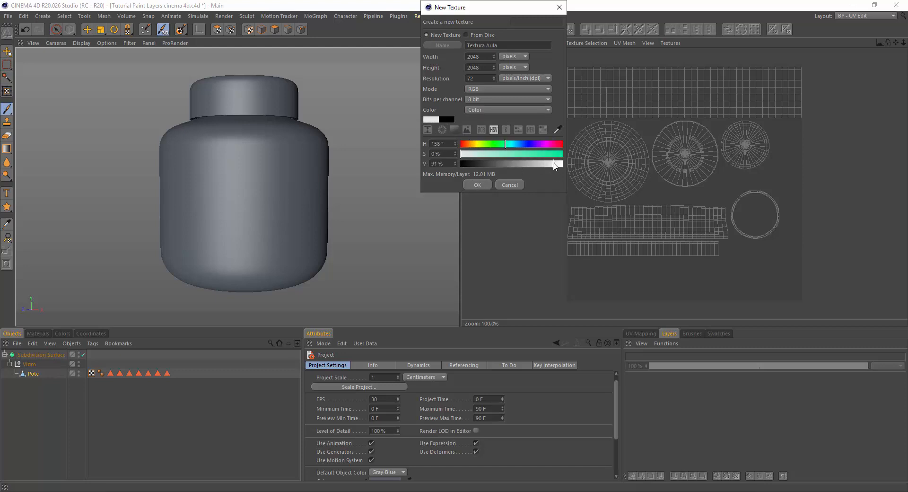
click(475, 184)
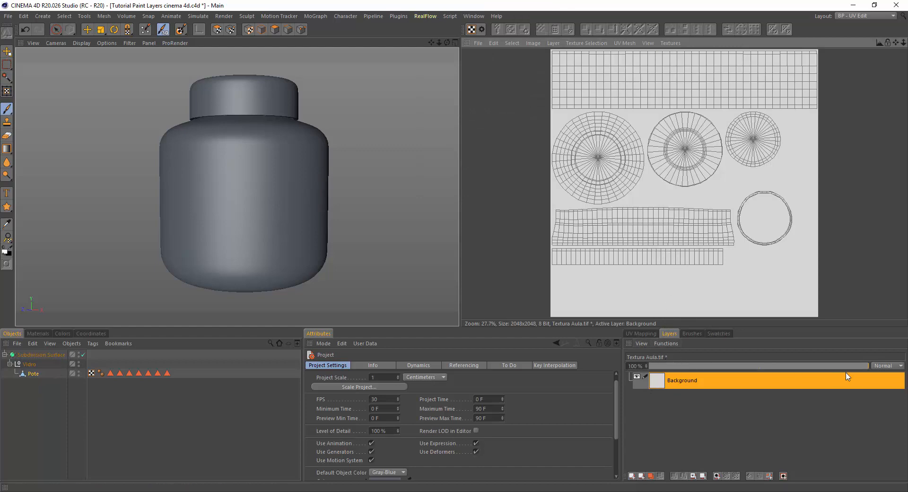
click(477, 43)
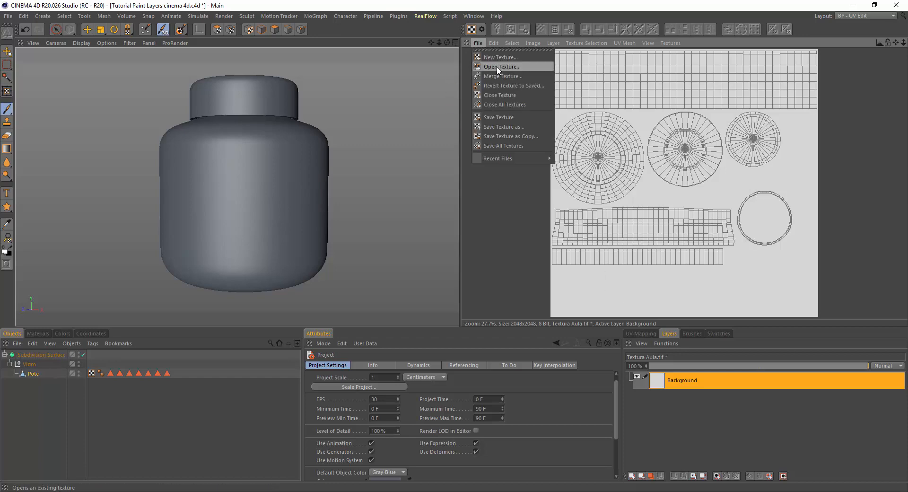
click(496, 67)
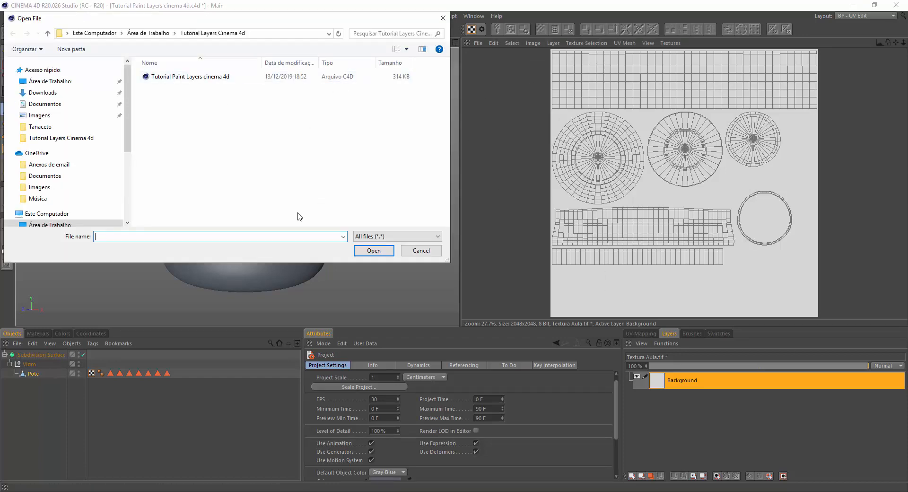
click(422, 250)
Save the texture as Textura Aula in TIF format in the Tutorial Layers Cinema 4d folder.
click(477, 43)
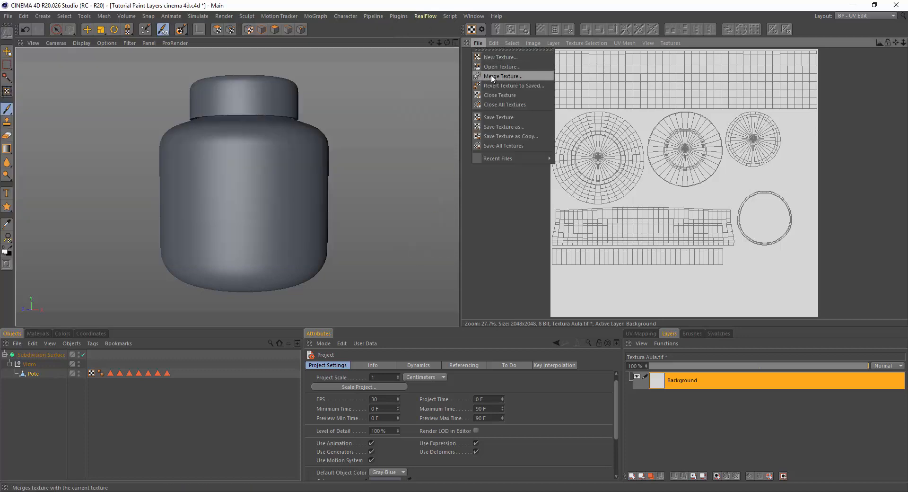
click(495, 118)
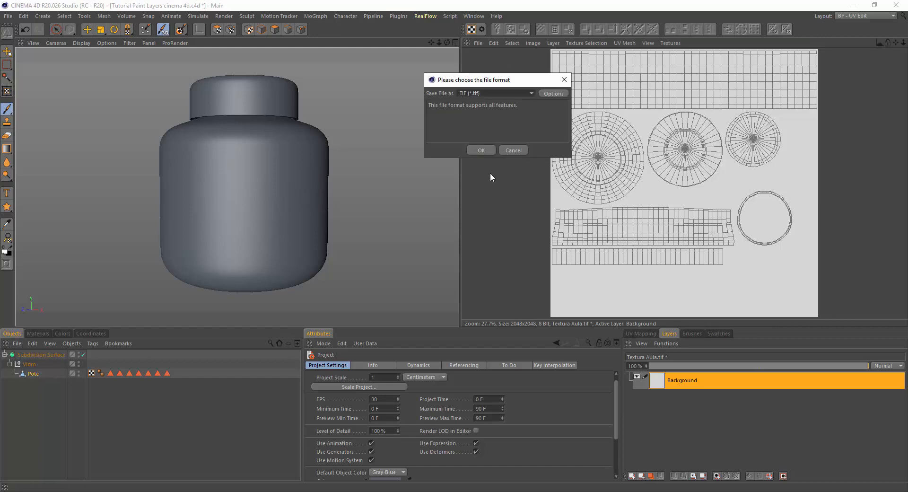
click(482, 92)
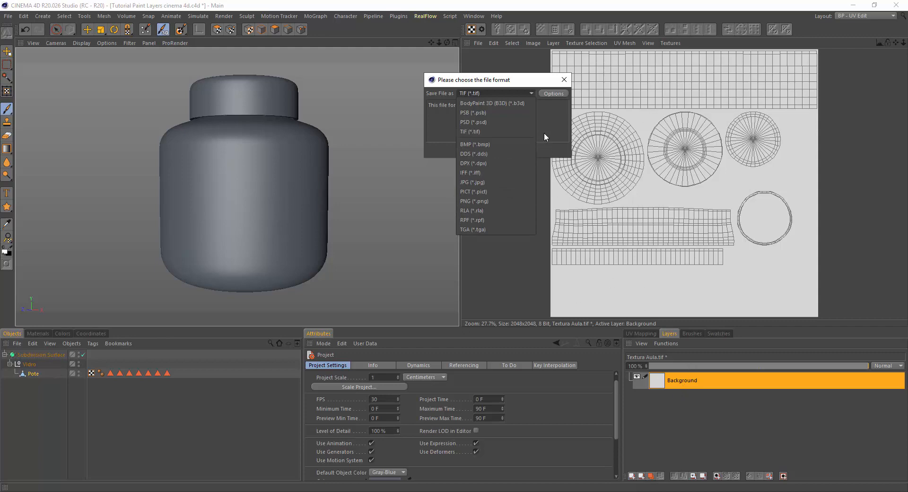
click(524, 82)
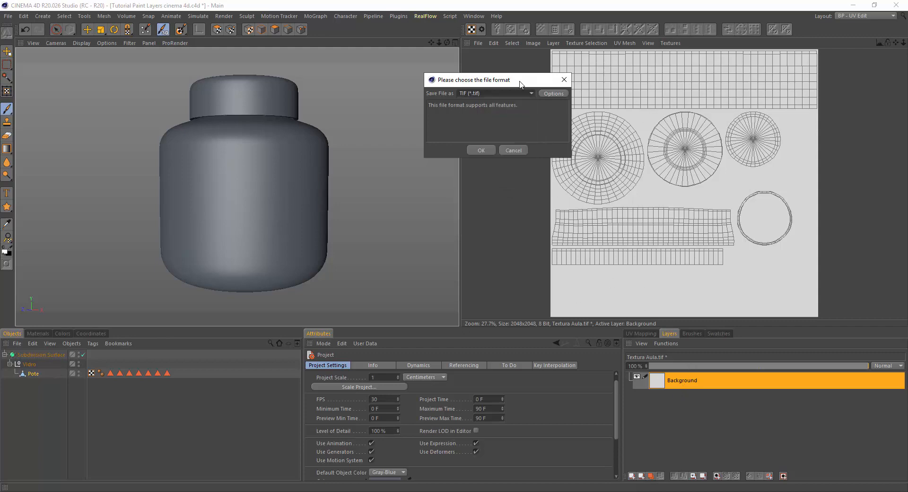
click(478, 149)
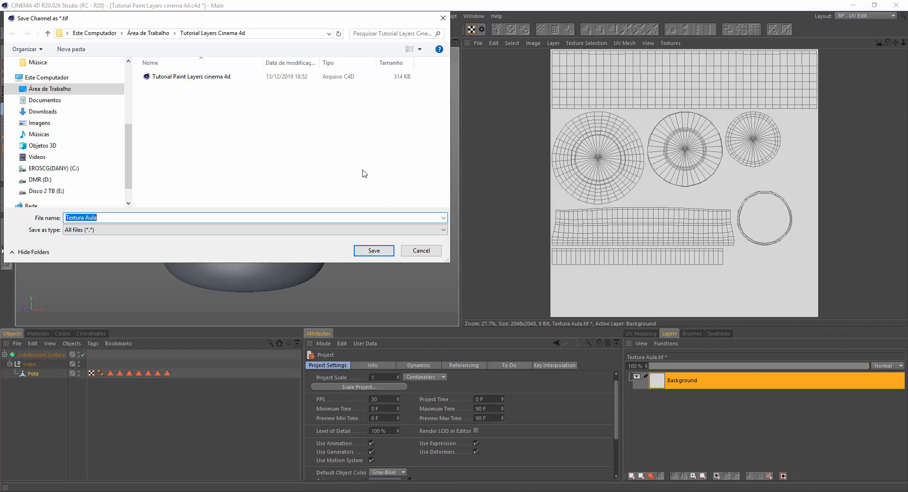
click(372, 250)
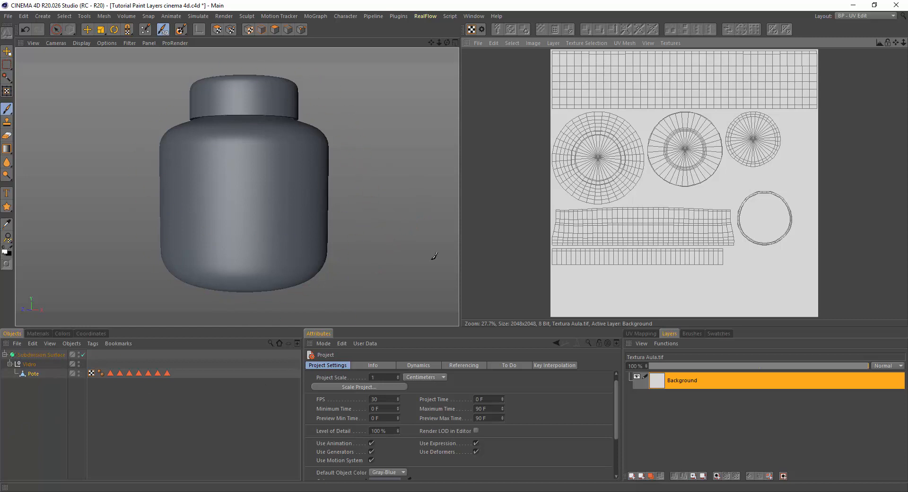
Create a new material and apply it to the jar.
click(38, 334)
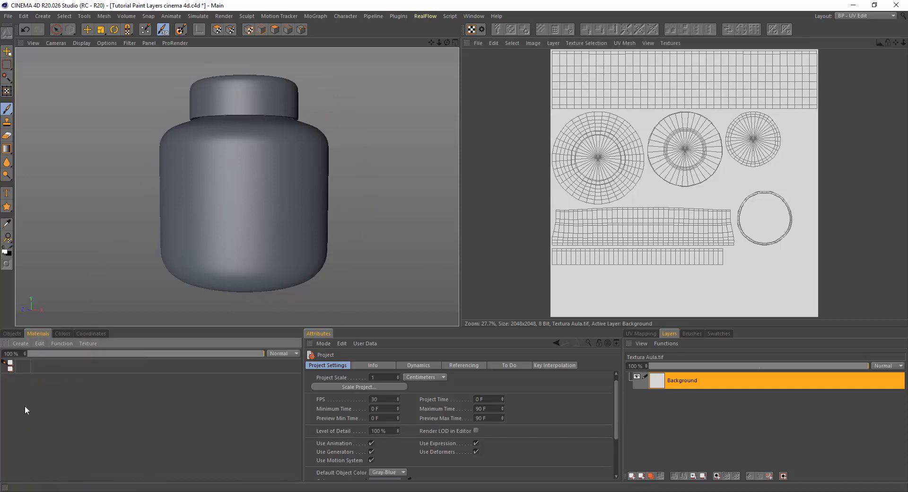
double_click(24, 389)
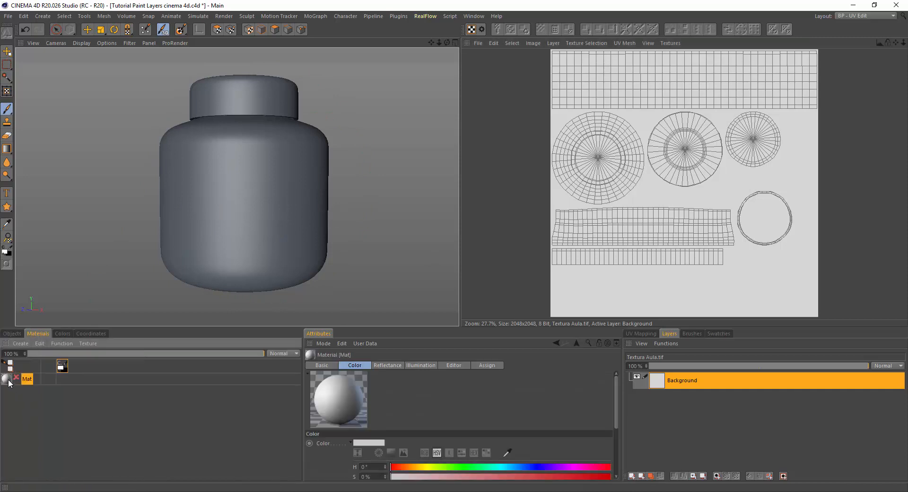
drag(8, 382, 239, 206)
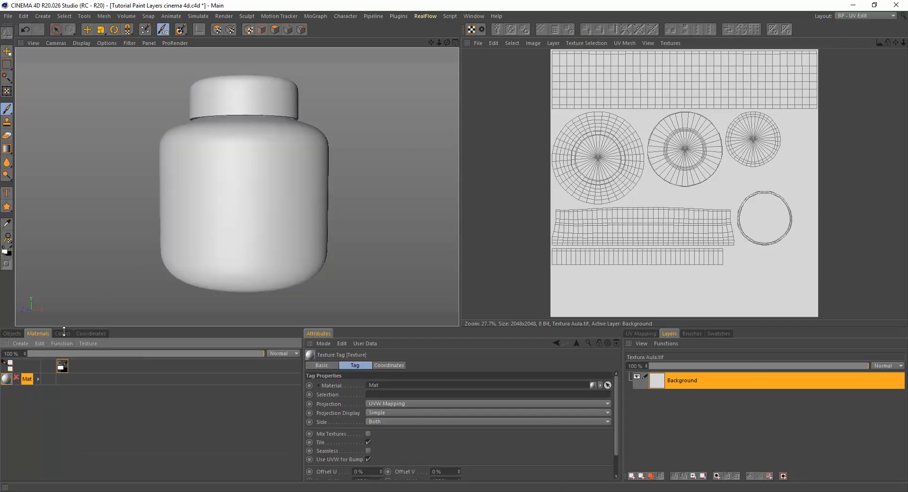
Disable the material's Reflectance channel and load Textura Aula as its Color texture.
double_click(7, 379)
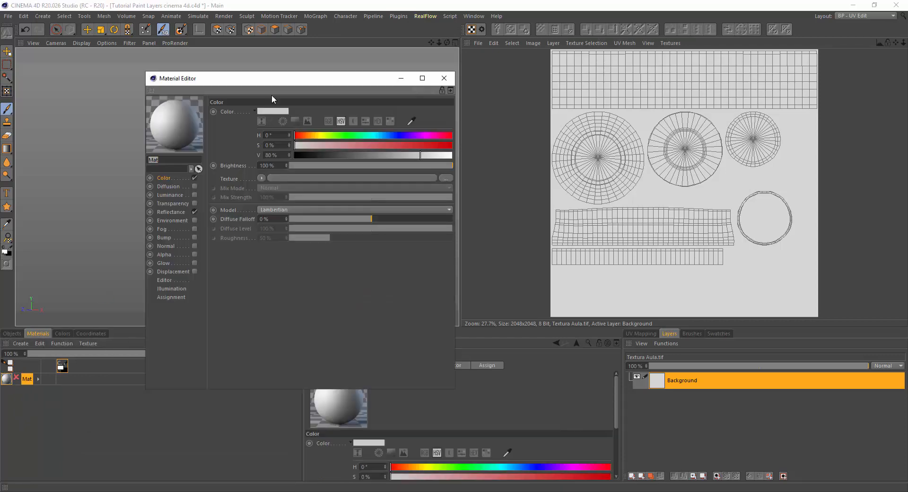
drag(284, 79, 386, 75)
click(297, 207)
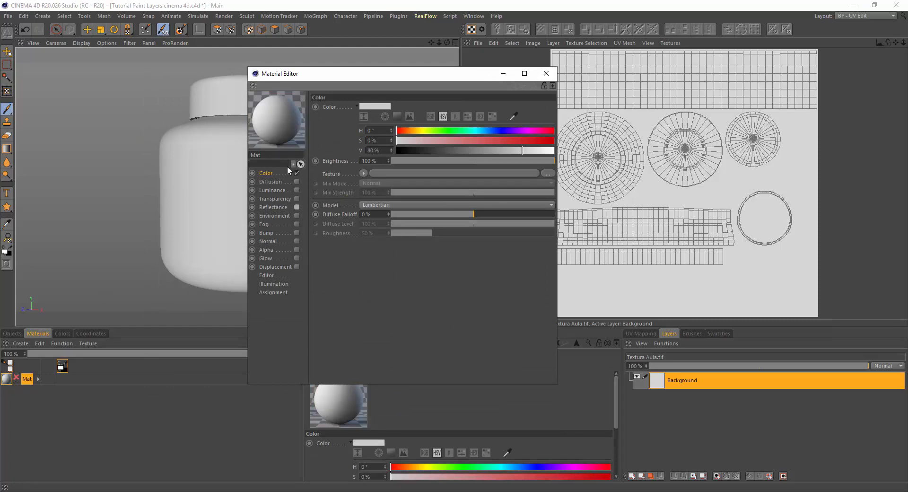
click(548, 174)
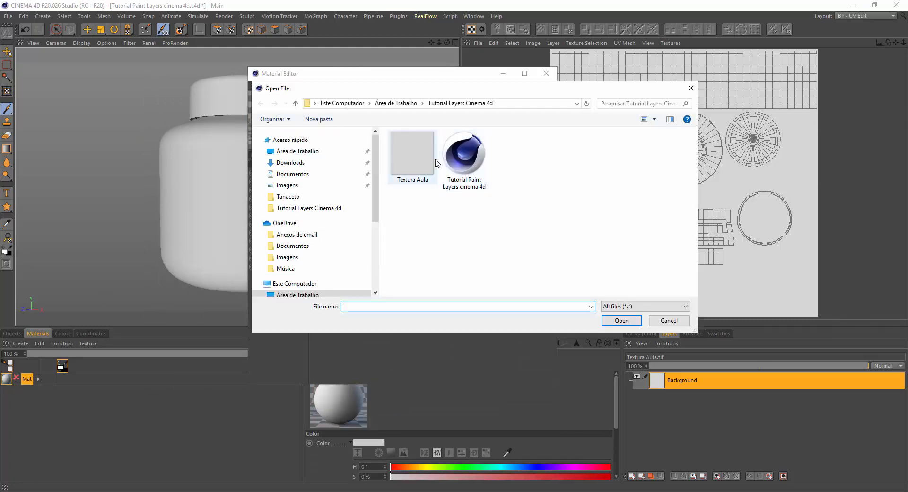
double_click(415, 187)
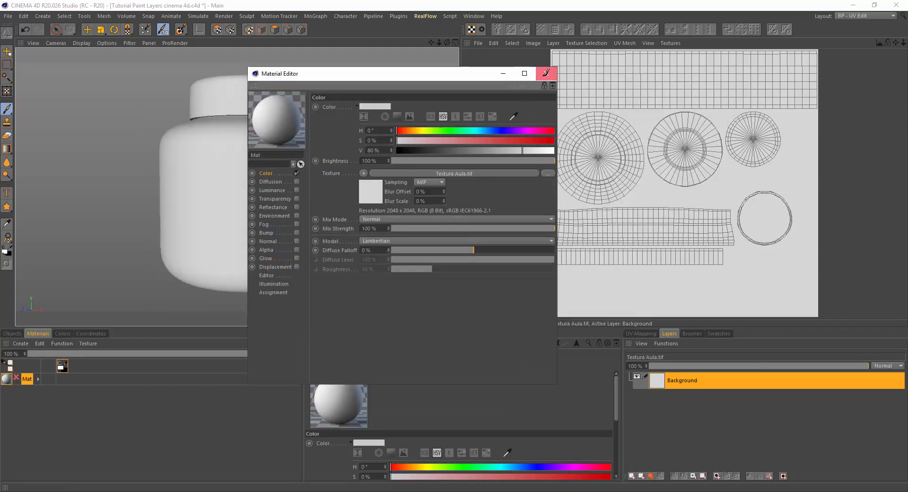
click(547, 73)
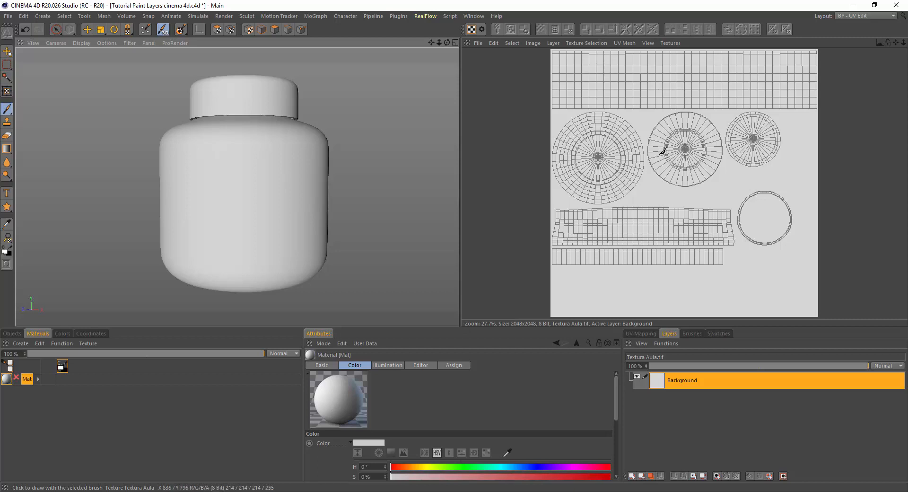
Select the whole circular UV island of the jar's base in UV polygon mode and add a new paint layer.
click(216, 30)
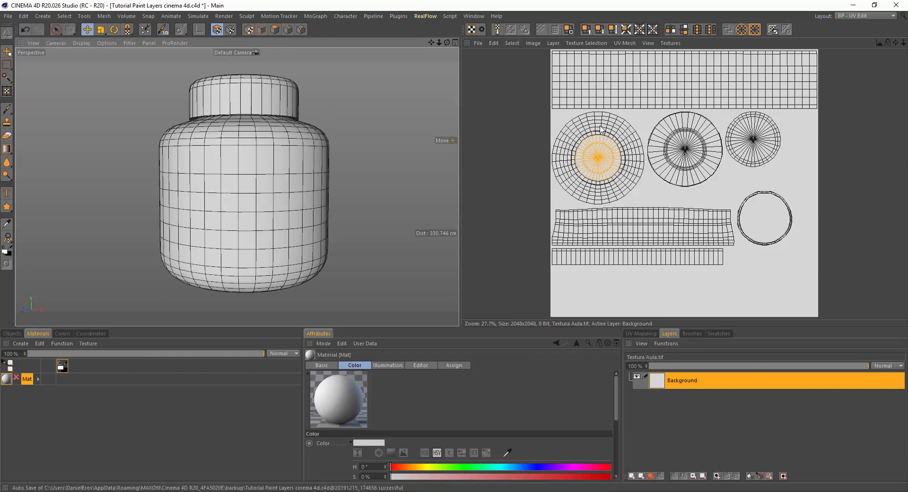
double_click(630, 144)
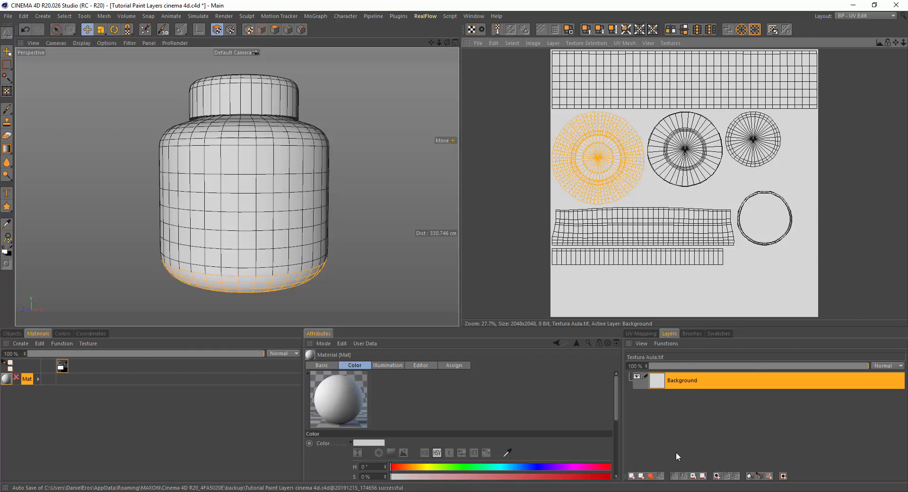
click(632, 476)
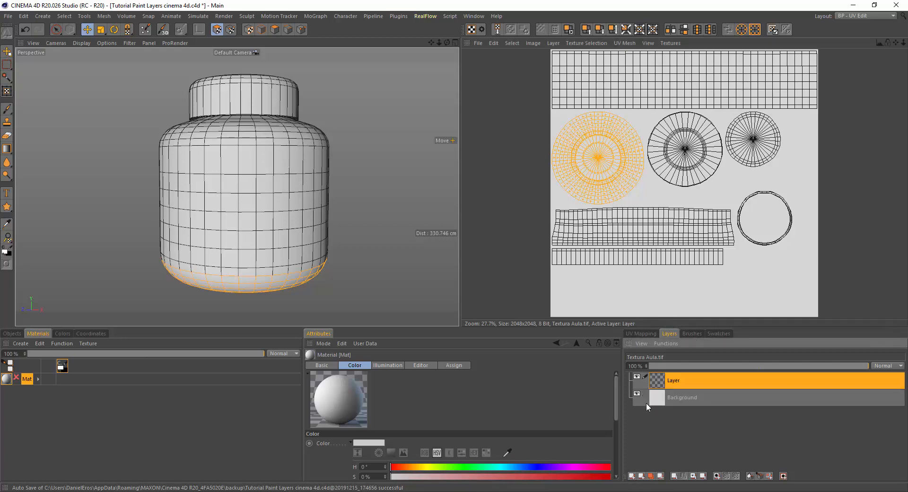
Pick a magenta swatch and fill the selected base island with it on the new layer.
click(713, 334)
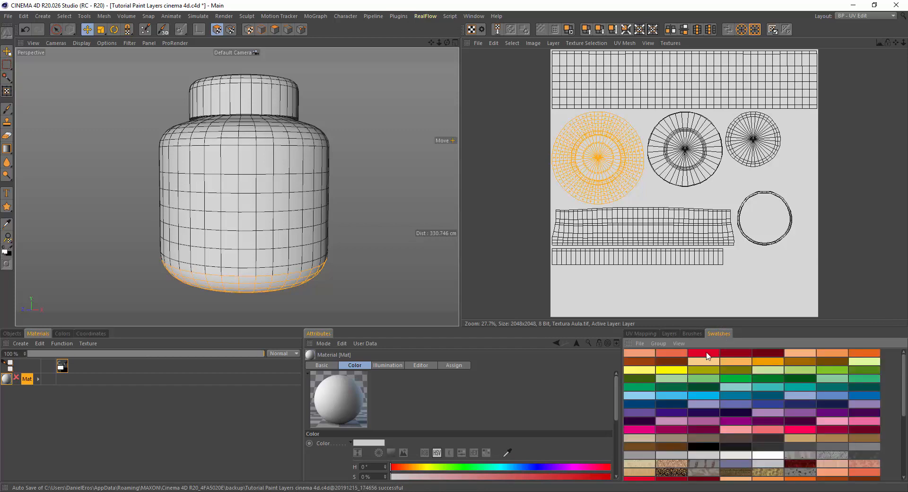
click(651, 432)
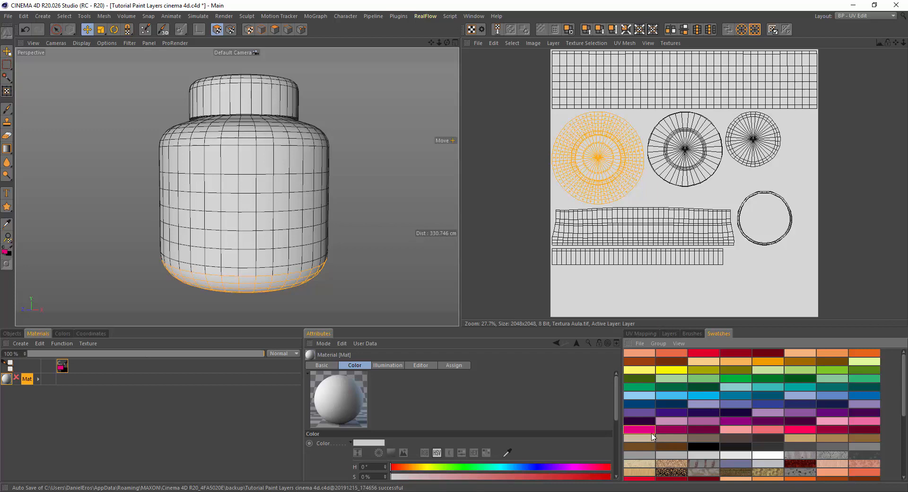
click(671, 333)
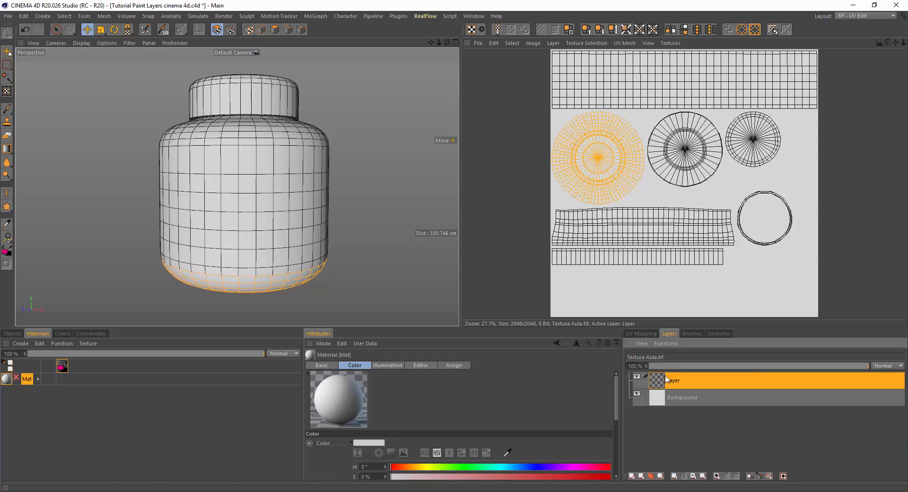
click(751, 476)
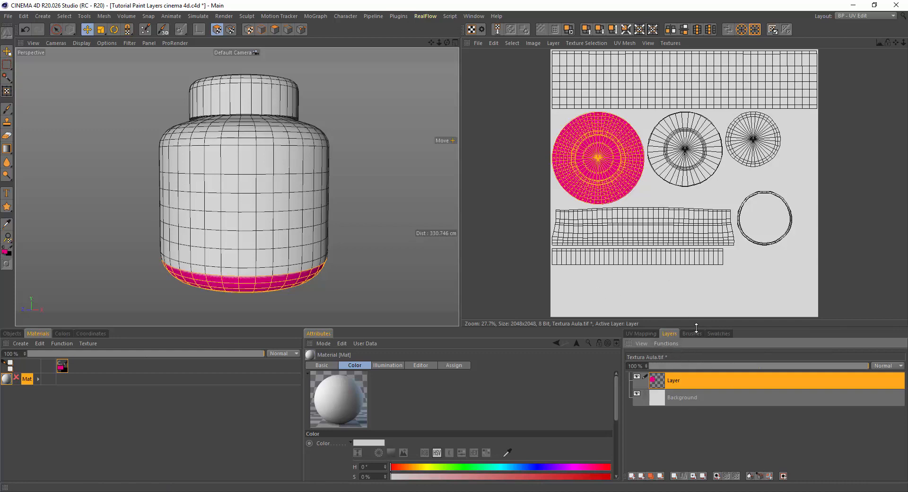
Add a new paint layer and select the whole rectangular UV island of the jar's body.
click(632, 476)
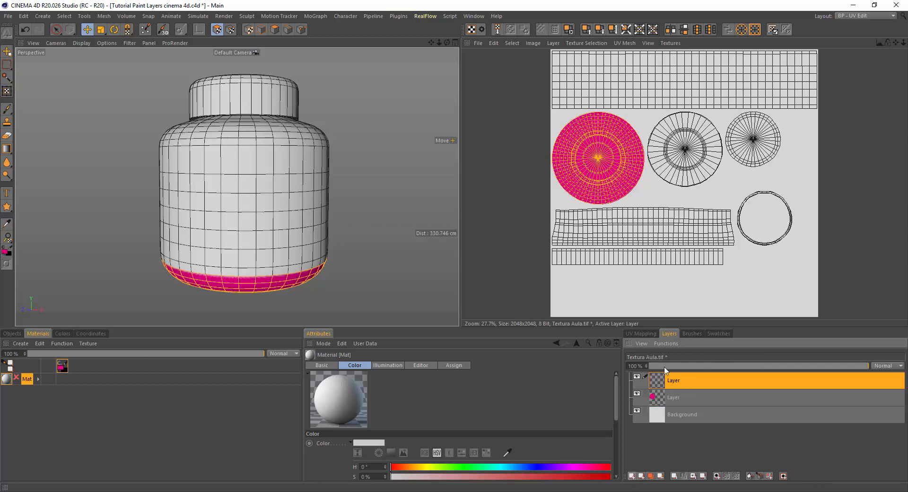
click(664, 98)
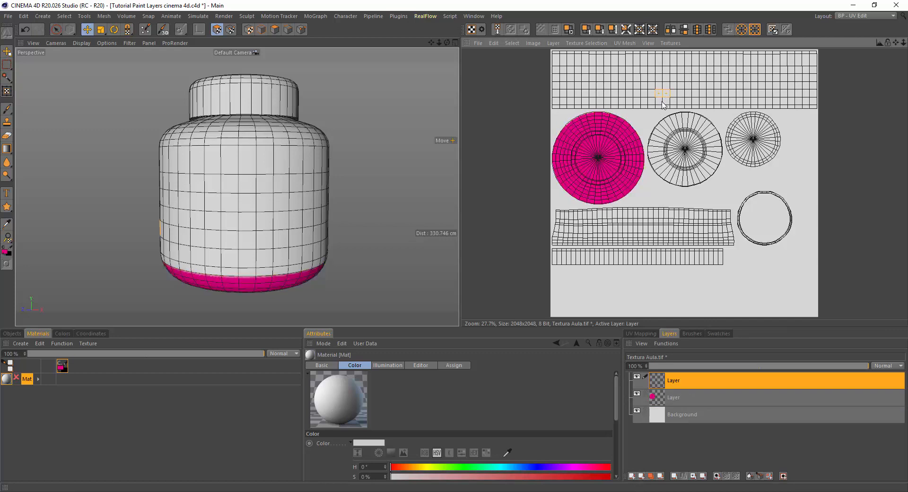
double_click(662, 102)
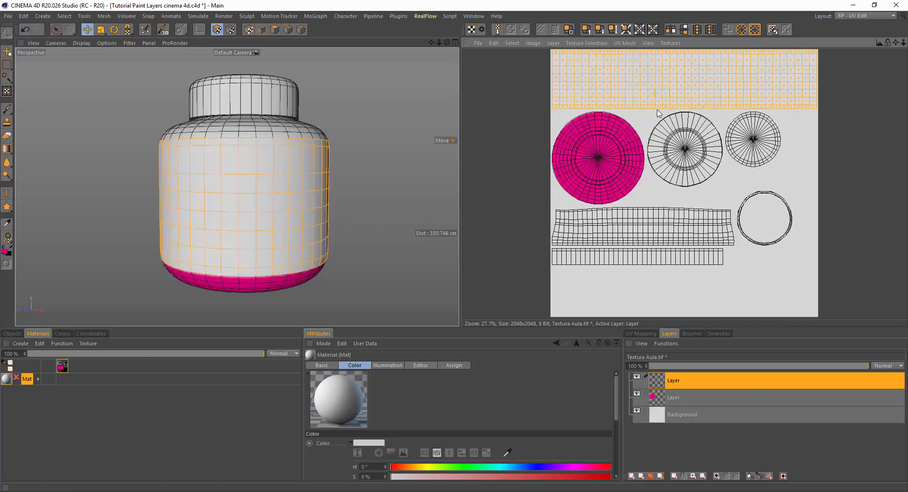
Pick a bright green swatch and fill the selected body island with it on the new layer.
alt+drag(205, 196, 265, 203)
click(718, 333)
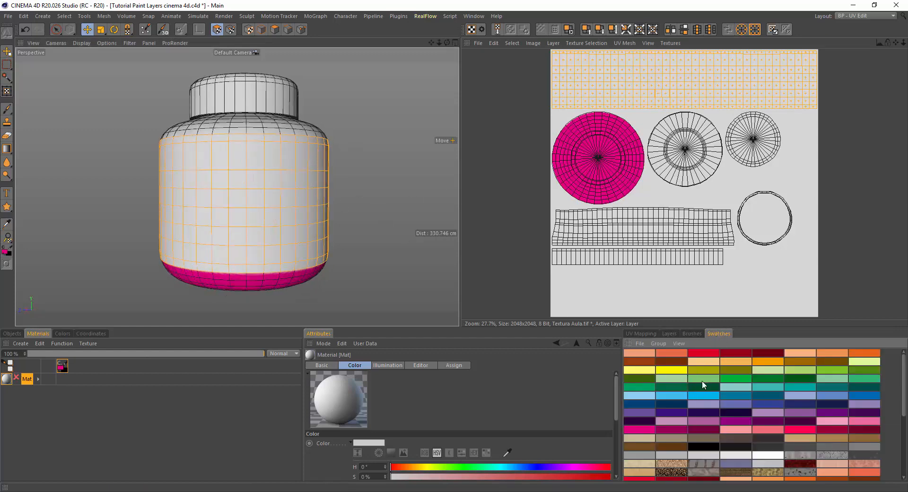
click(829, 370)
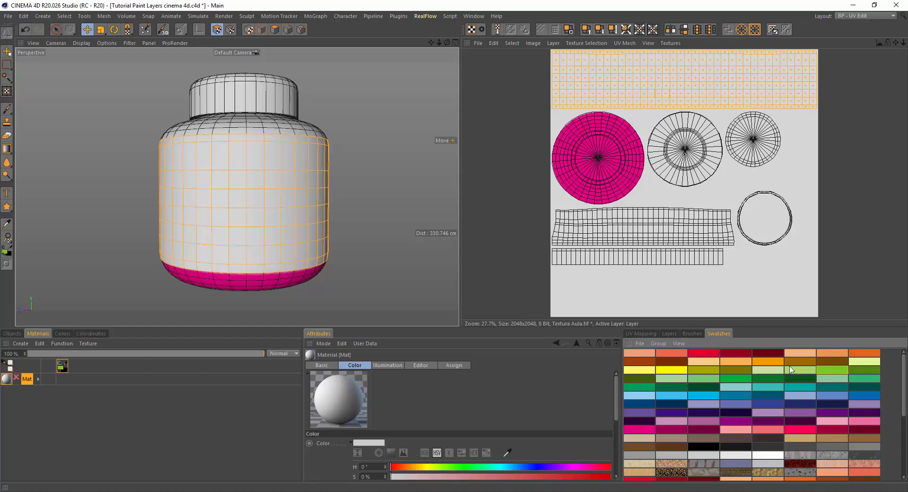
click(667, 334)
click(751, 476)
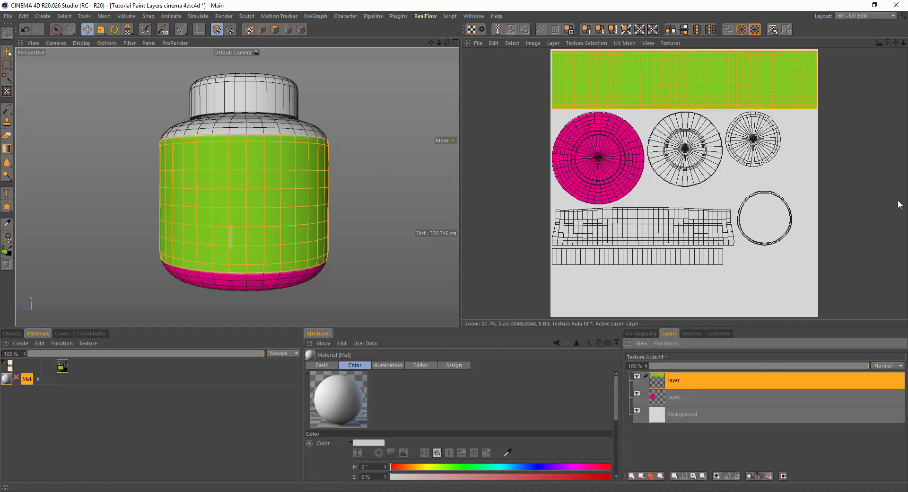
Select the whole UV island of the jar's shoulder and add a new paint layer for it.
click(745, 290)
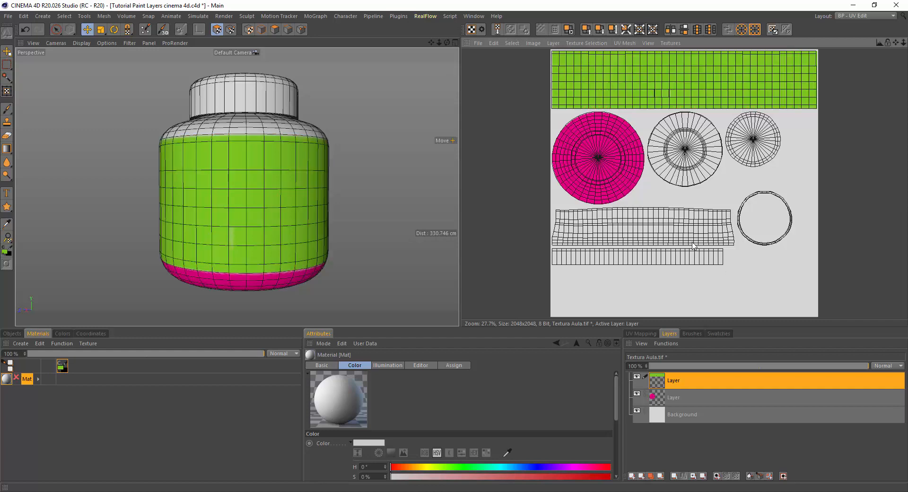
double_click(677, 239)
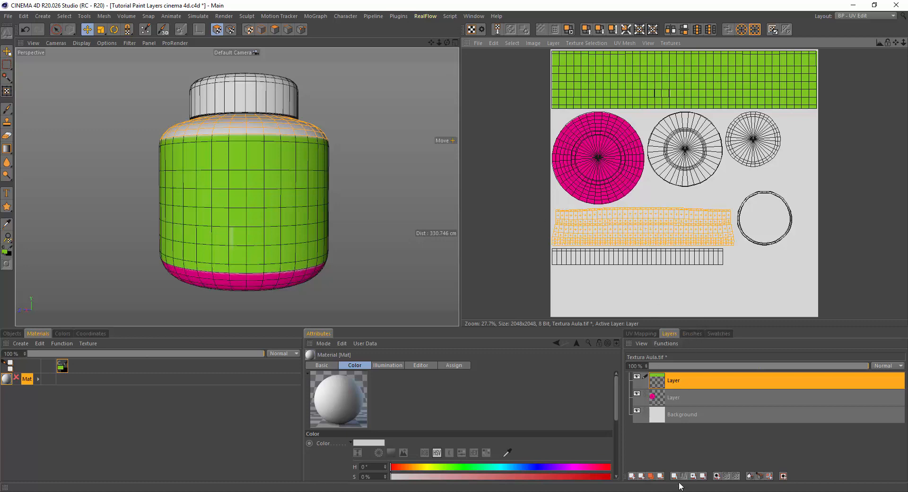
click(631, 476)
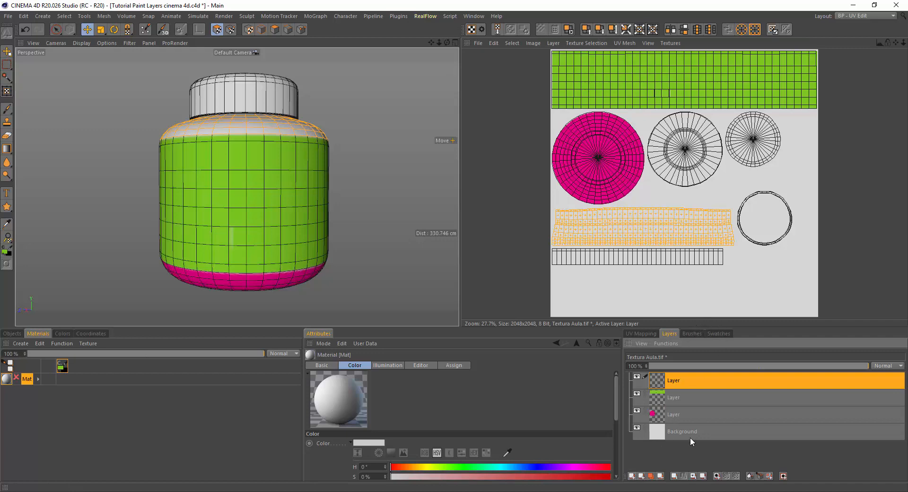
Pick a magenta swatch and fill the selected shoulder island with it on the new layer.
click(718, 334)
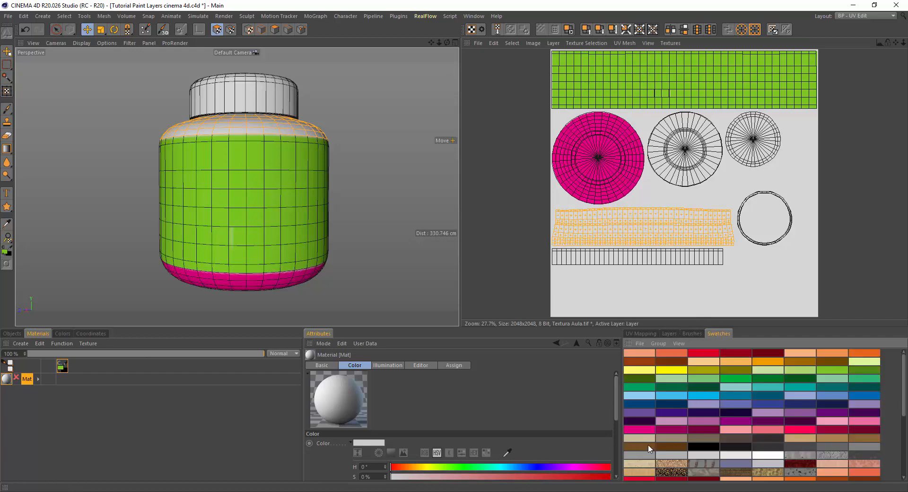
click(644, 431)
click(668, 334)
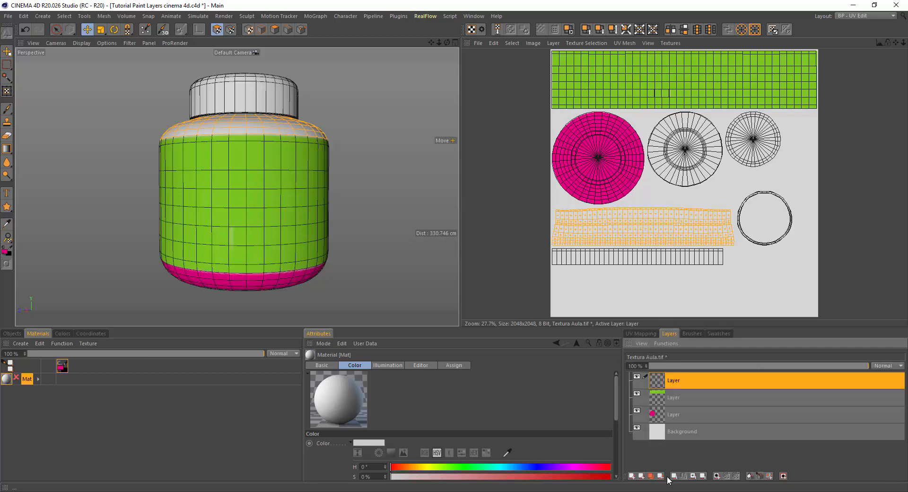
click(750, 476)
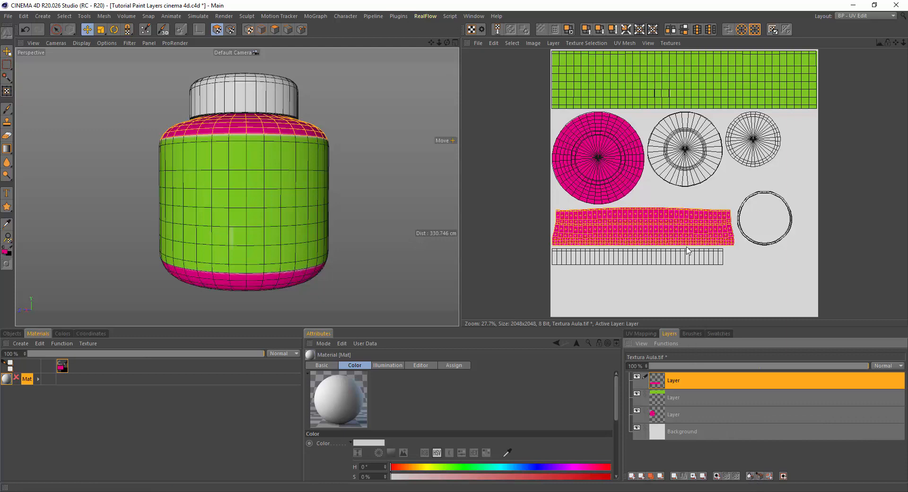
alt+drag(390, 144, 245, 181)
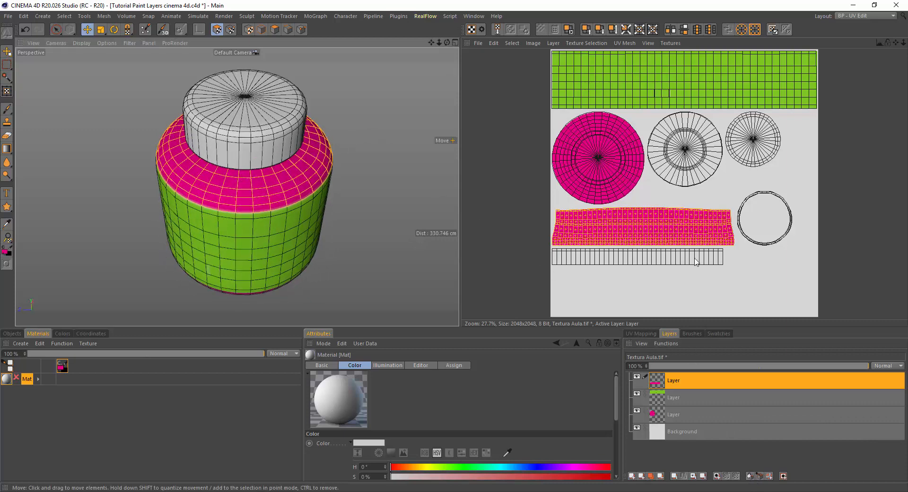
drag(654, 293, 652, 296)
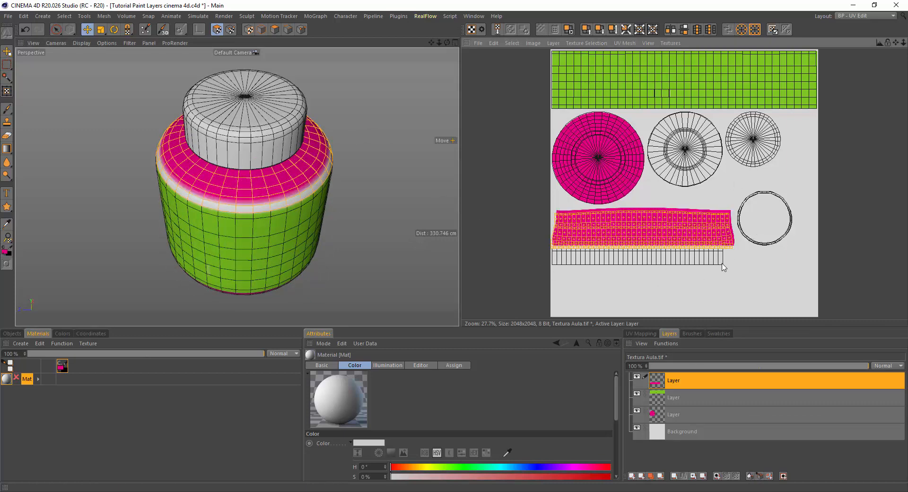
key(ctrl+z)
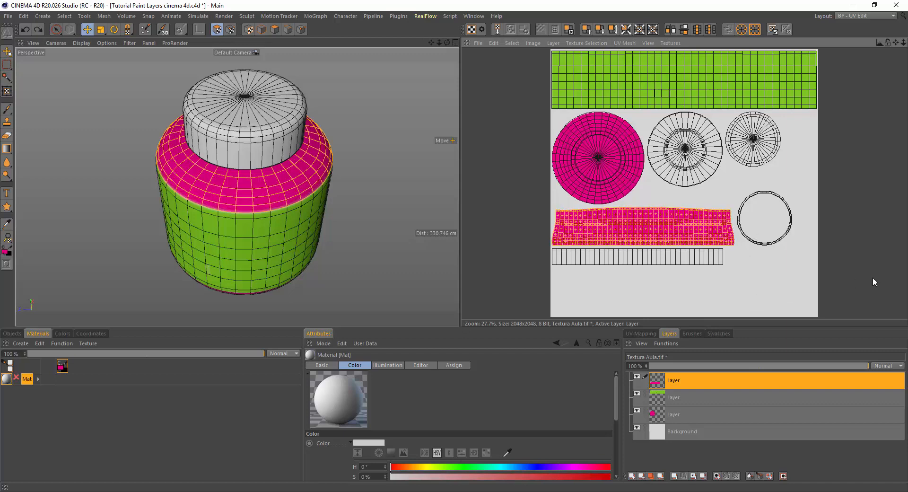
Fill the middle circular UV island with a yellow swatch color on a new paint layer.
click(741, 299)
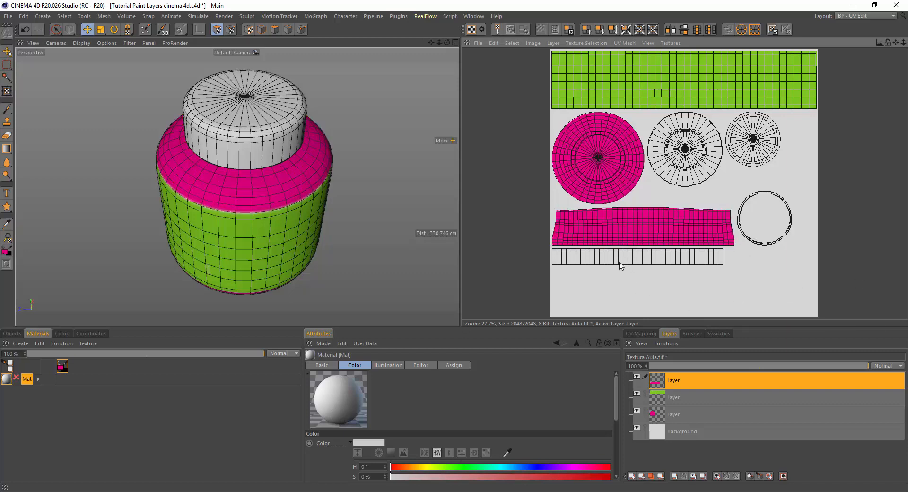
click(688, 162)
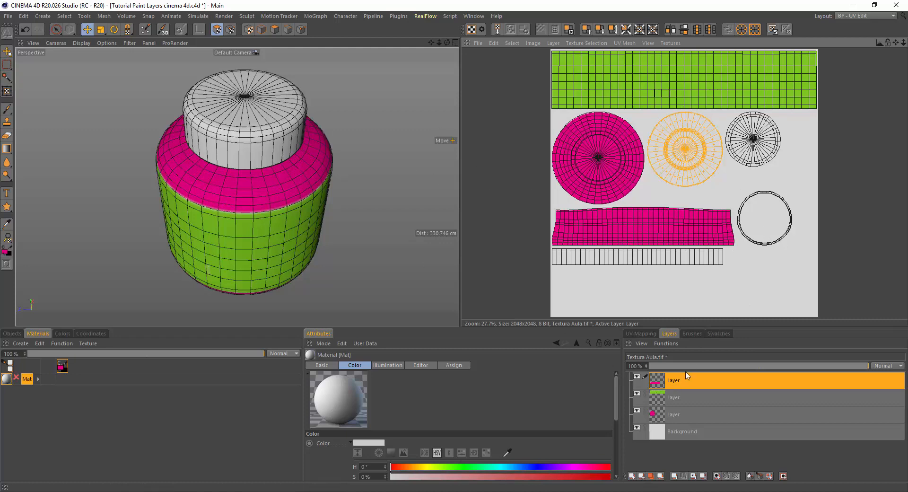
click(692, 333)
click(718, 334)
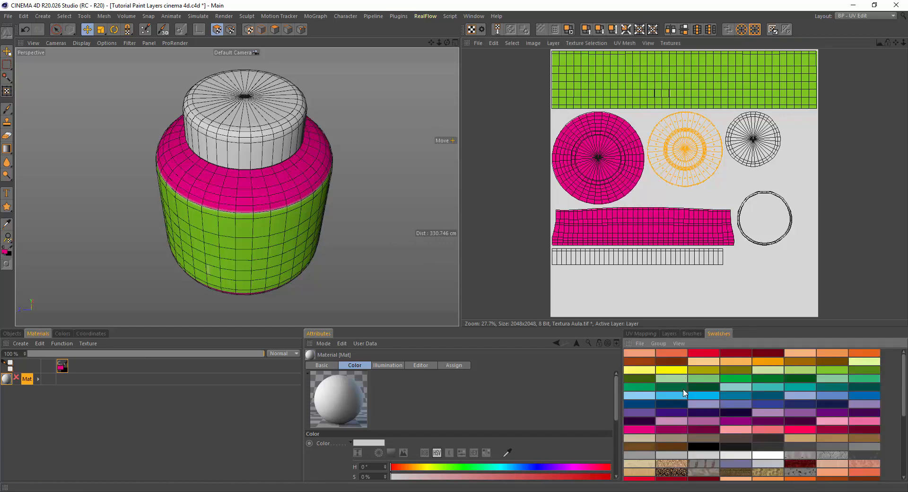
click(681, 370)
click(644, 334)
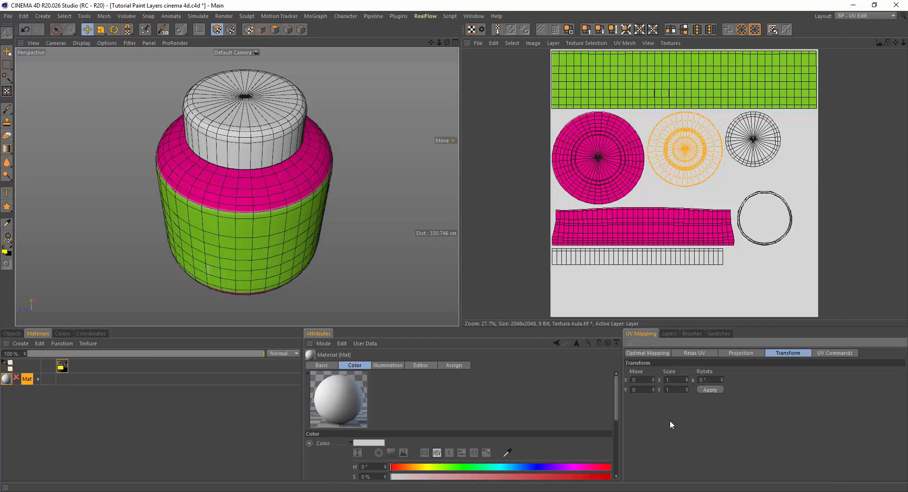
click(668, 333)
click(750, 476)
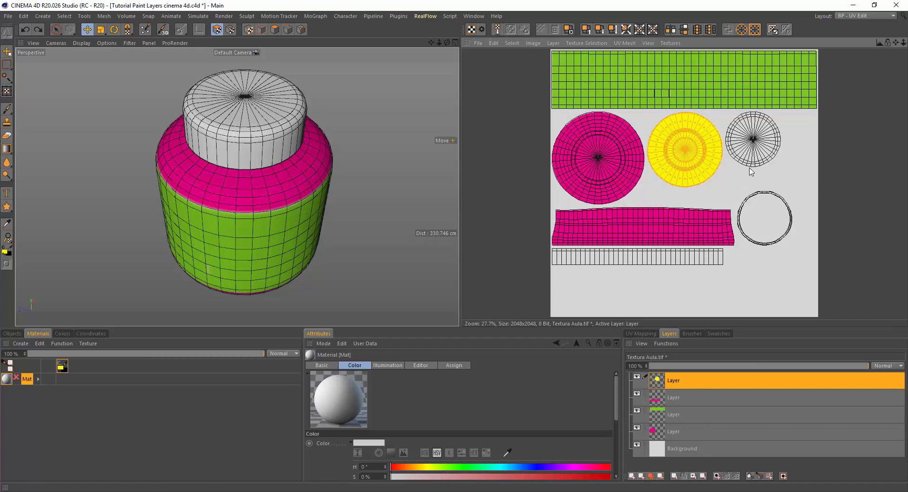
Select the lid's small circle, thin ring and narrow strip UV islands together and add a new paint layer.
click(734, 191)
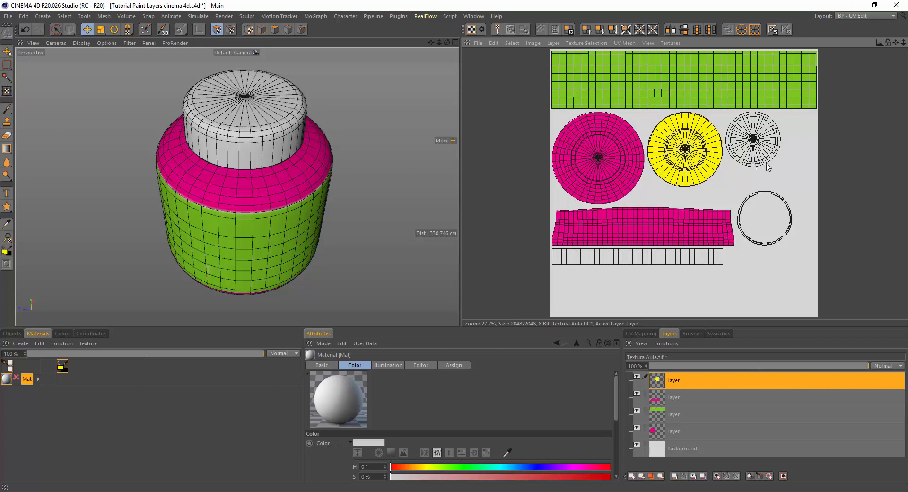
click(767, 165)
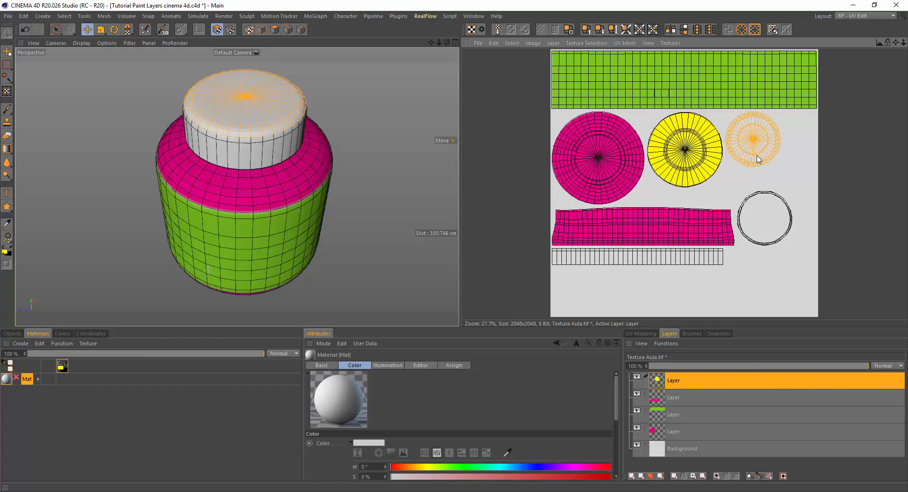
click(740, 222)
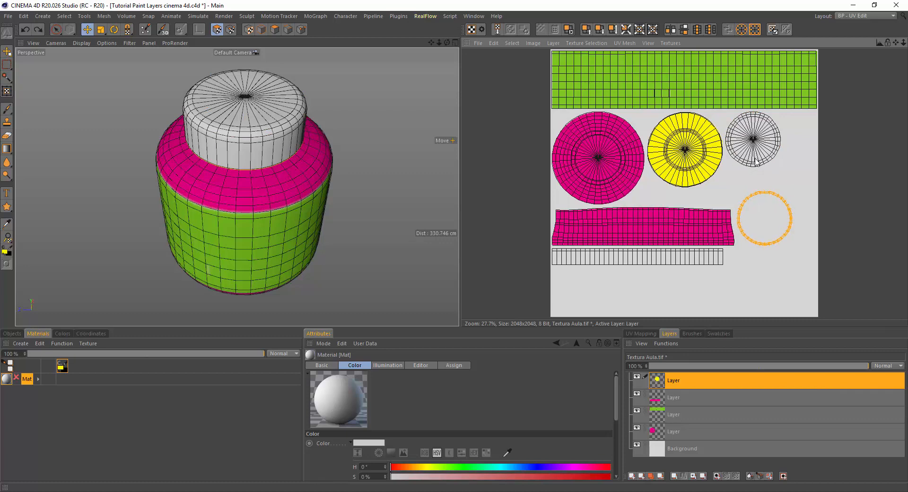
shift+click(756, 163)
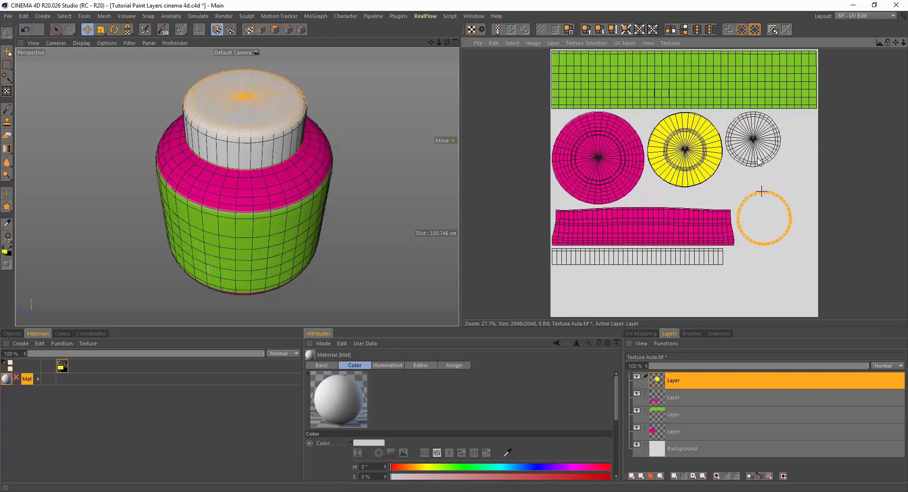
shift+click(710, 265)
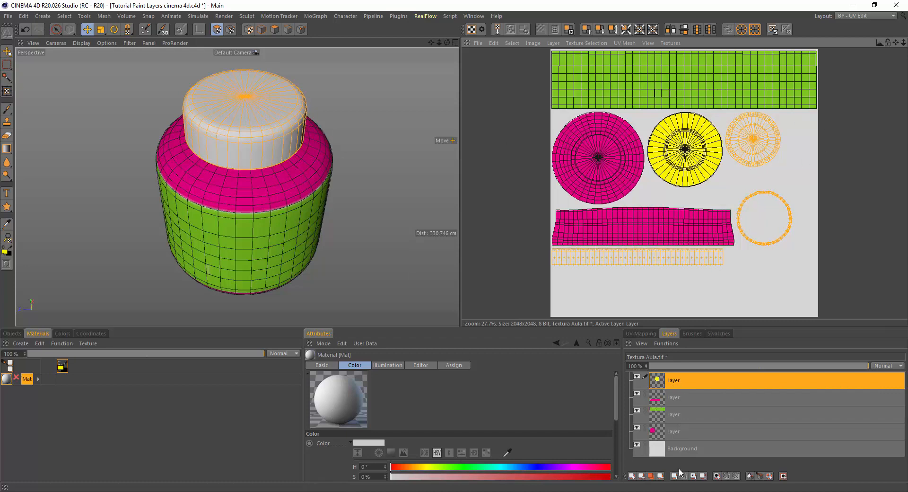
click(633, 476)
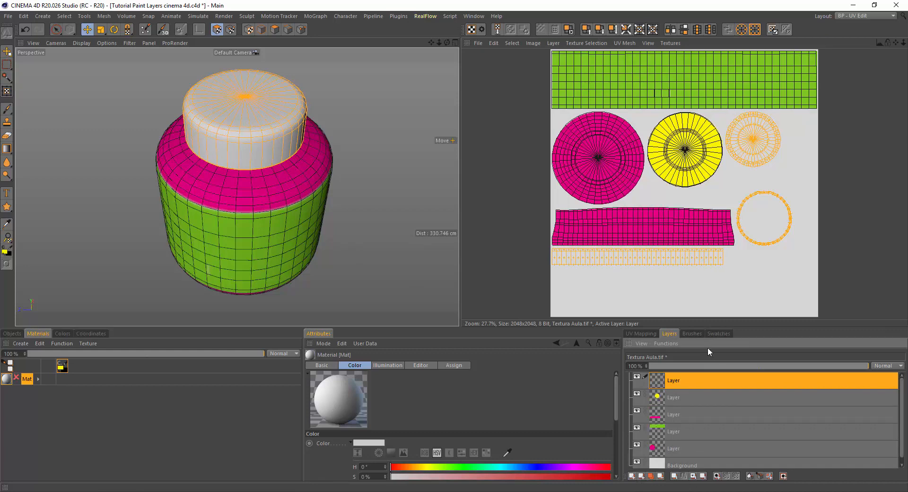
Pick a blue swatch and fill the three selected lid islands with it on the new layer.
click(714, 334)
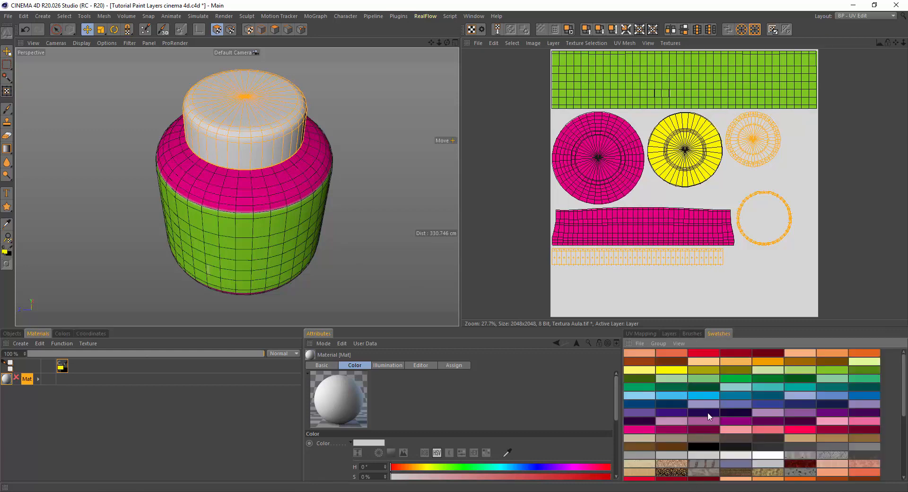
click(855, 397)
click(670, 334)
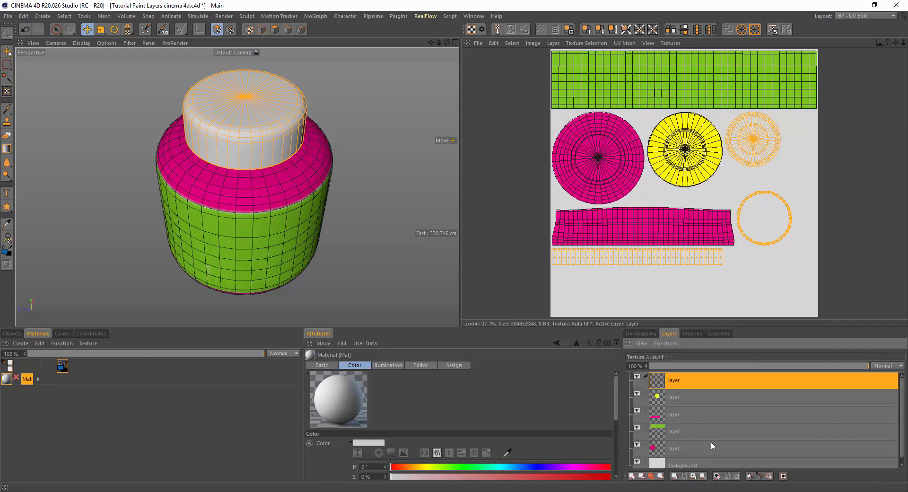
click(751, 476)
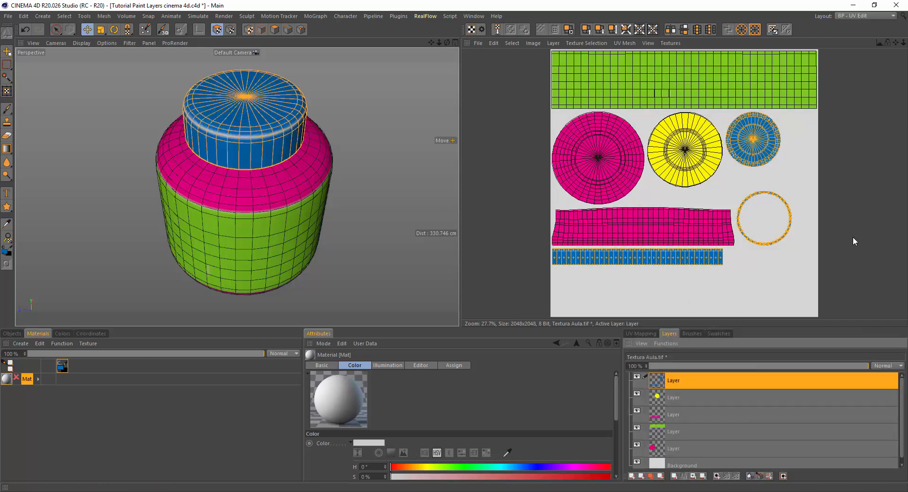
Clear the island selection and examine the colored jar from several sides, including the seams between its colored areas.
alt+drag(316, 211, 307, 138)
scroll(203, 193, down, 3)
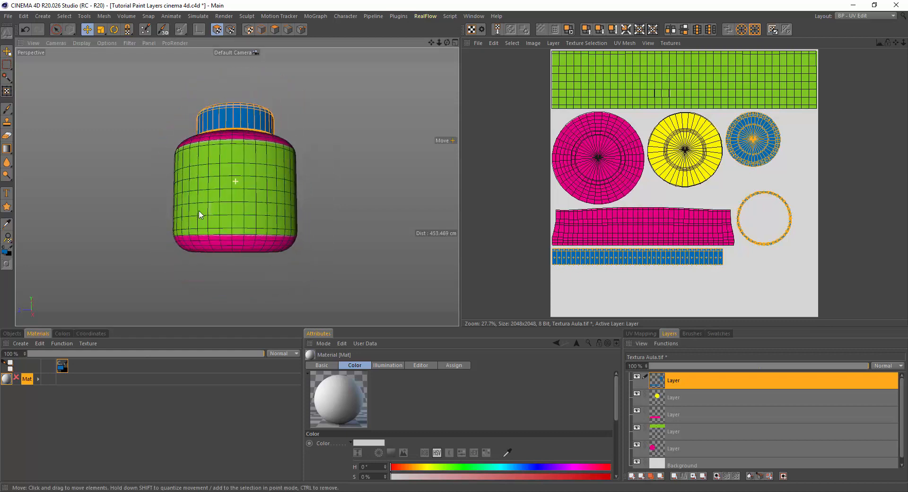
alt+drag(199, 216, 317, 217)
scroll(251, 196, up, 5)
scroll(317, 216, down, 4)
click(344, 193)
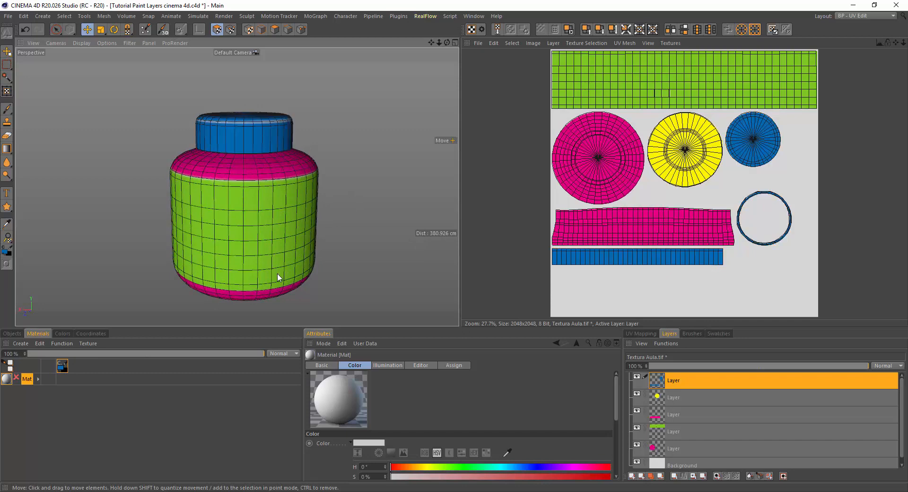
alt+drag(287, 152, 282, 231)
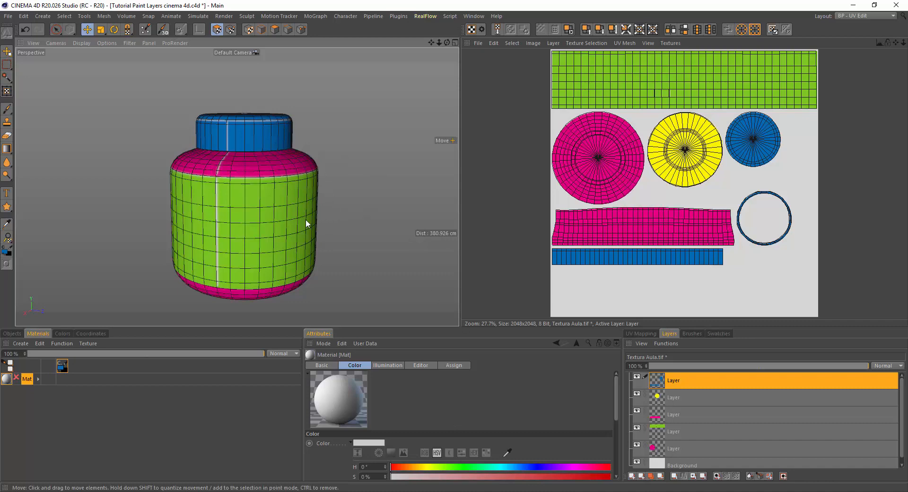
alt+drag(307, 224, 255, 205)
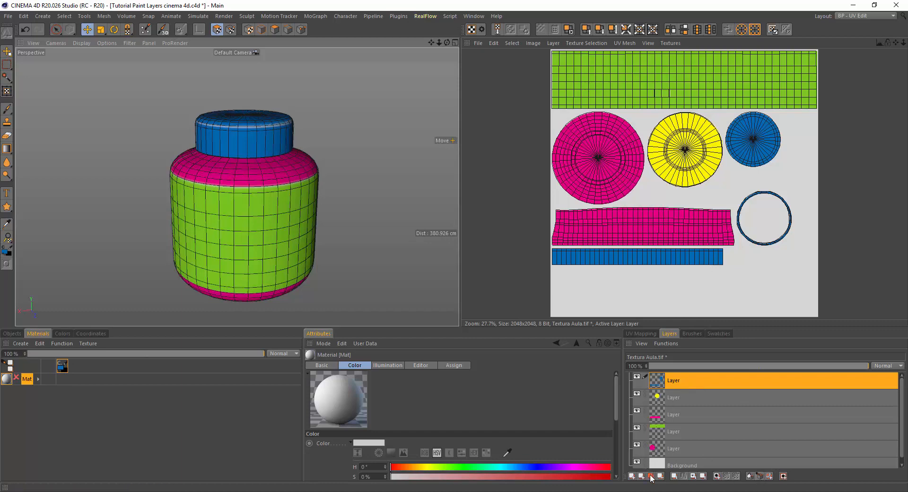
Add a new paint layer and flood-fill it with the current blue color using the Fill tool.
click(632, 477)
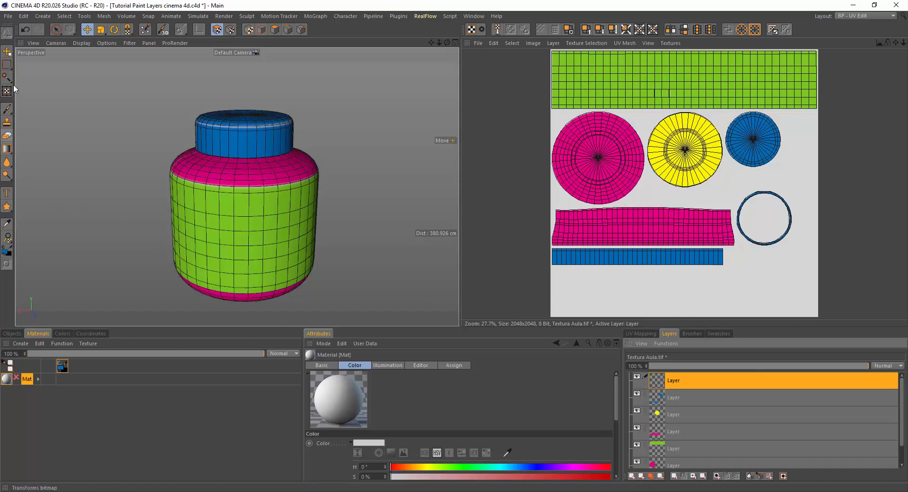
click(7, 110)
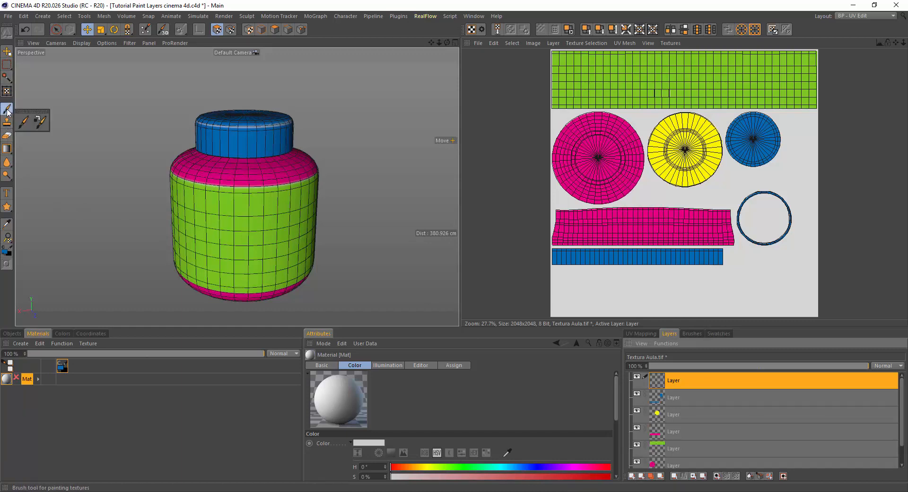
click(7, 149)
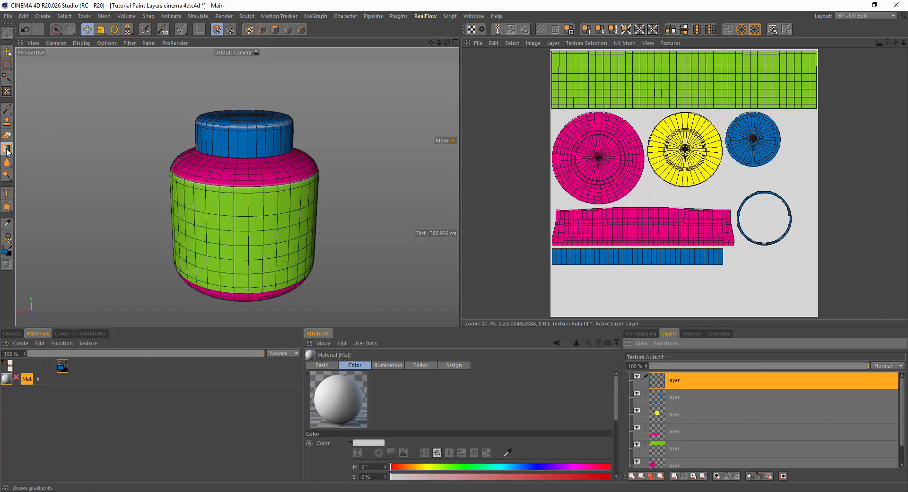
click(60, 163)
click(237, 219)
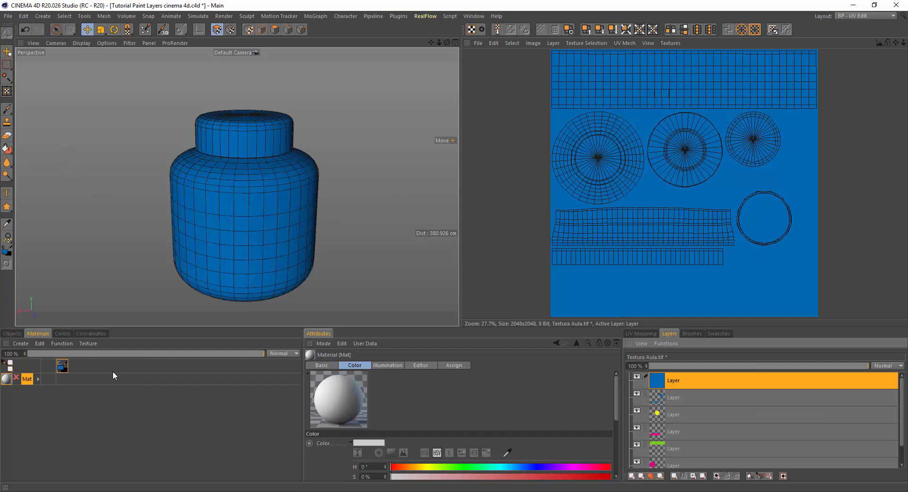
Choose the white swatch and refill the whole new layer with white.
click(693, 334)
click(716, 334)
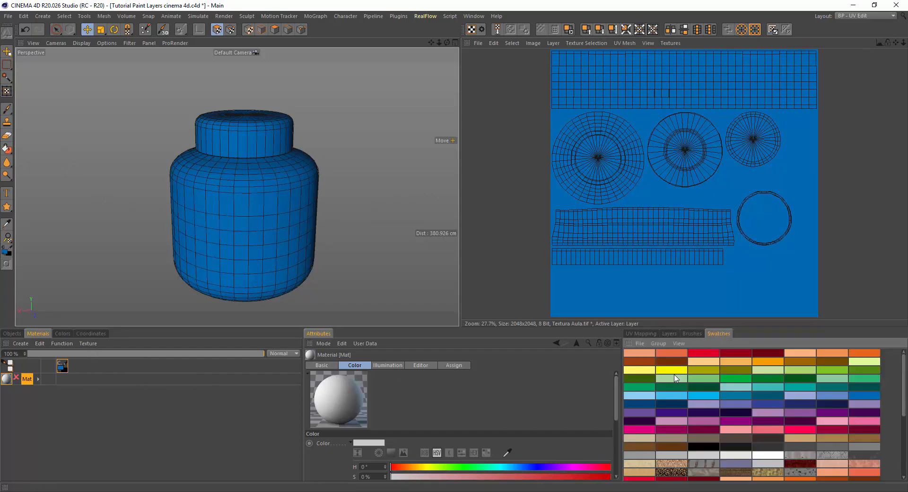
click(768, 455)
click(6, 149)
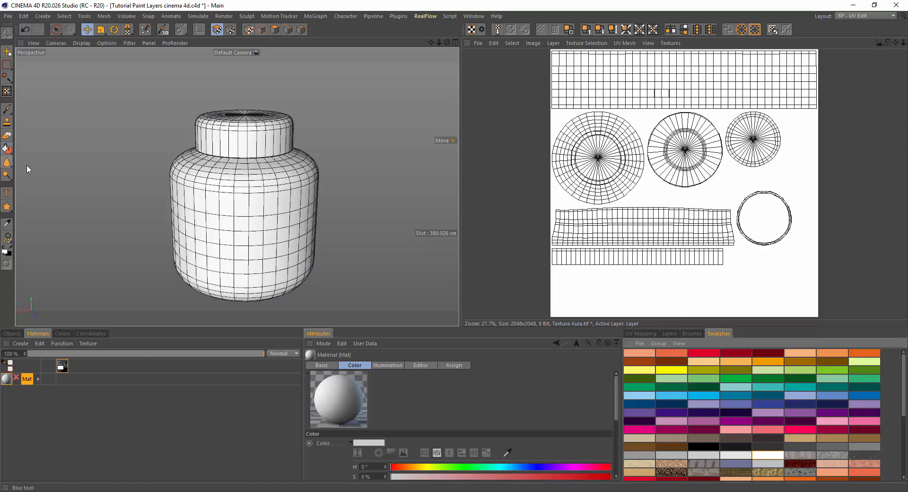
Set the paint color to black with 0% brightness and the Brush size to 1.
click(671, 334)
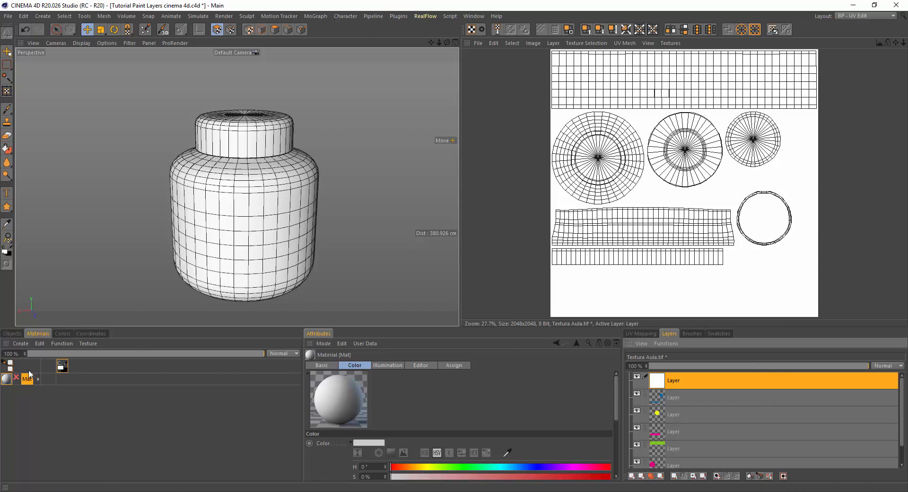
click(63, 333)
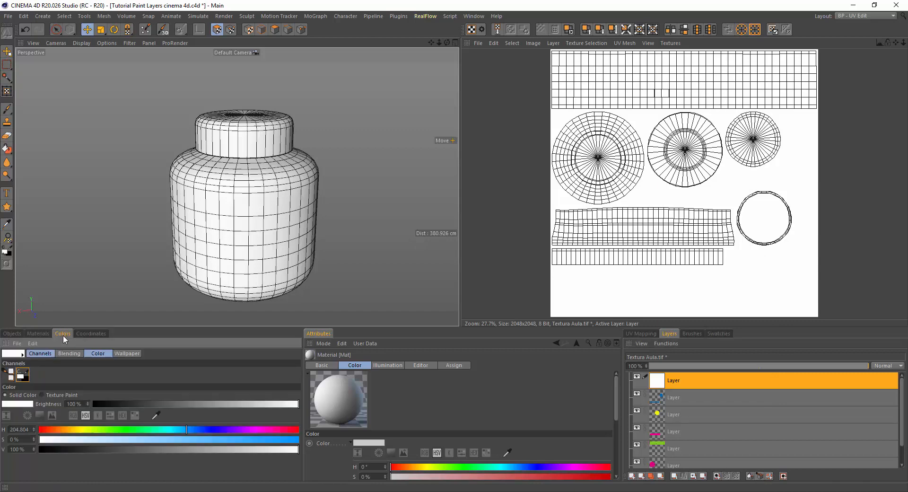
drag(152, 405, 89, 400)
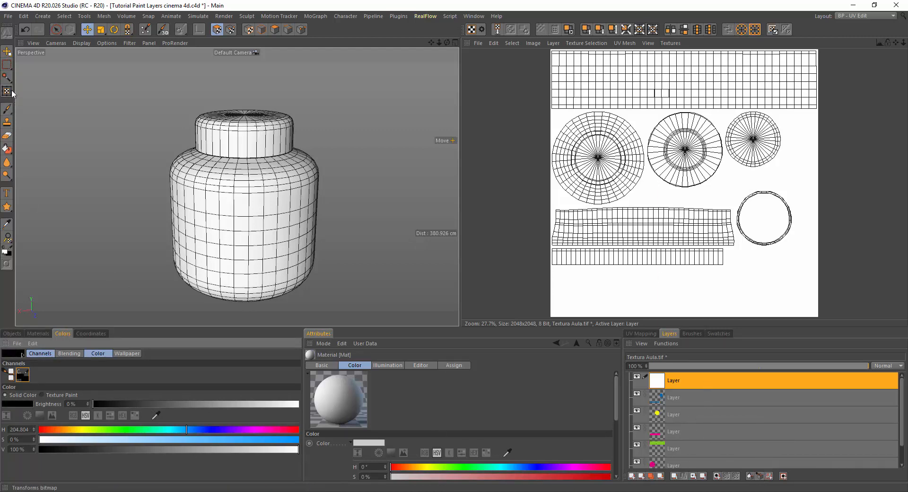
click(7, 110)
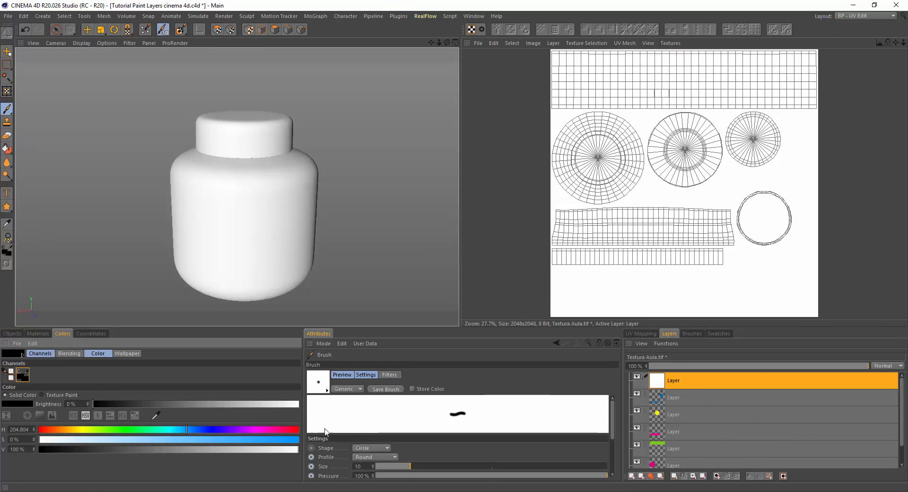
click(358, 466)
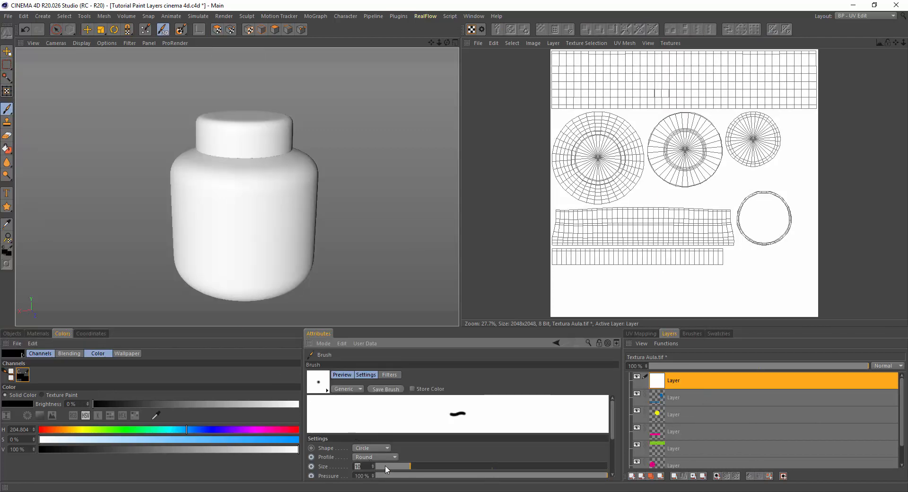
text(1)
key(Return)
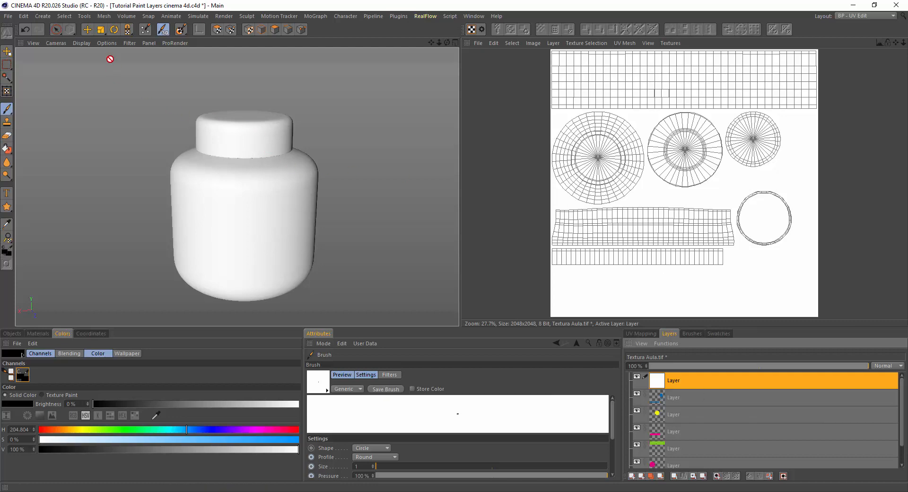
Select all UV polygons with Rectangle Selection, outline them in black on the white layer, and clear the selection.
click(217, 29)
click(55, 29)
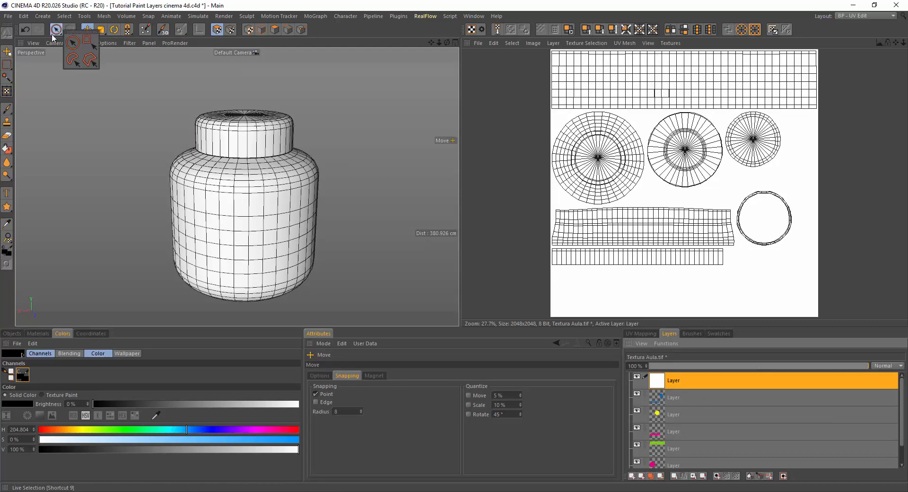
click(86, 39)
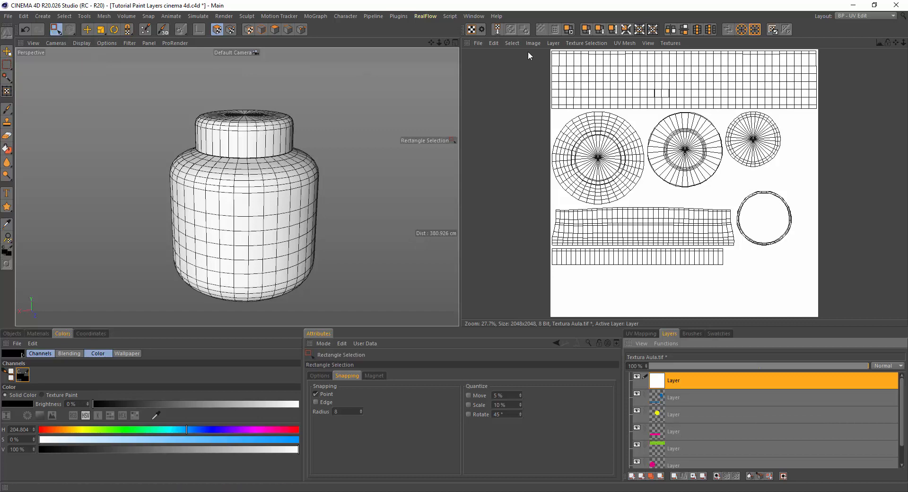
drag(529, 56, 858, 298)
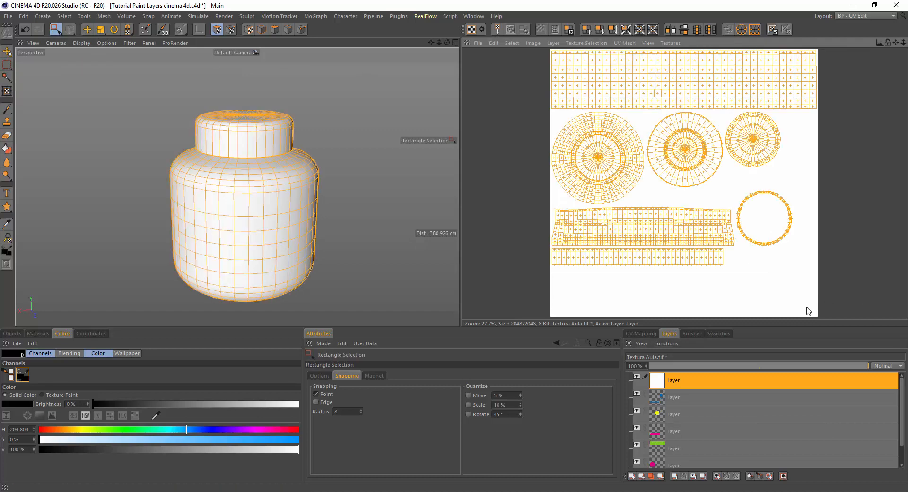
click(761, 476)
scroll(682, 176, up, 5)
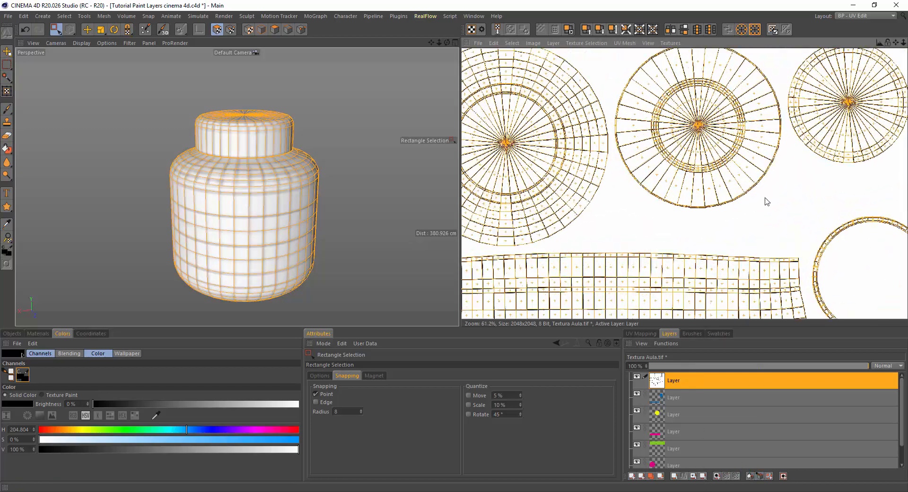
scroll(784, 194, down, 4)
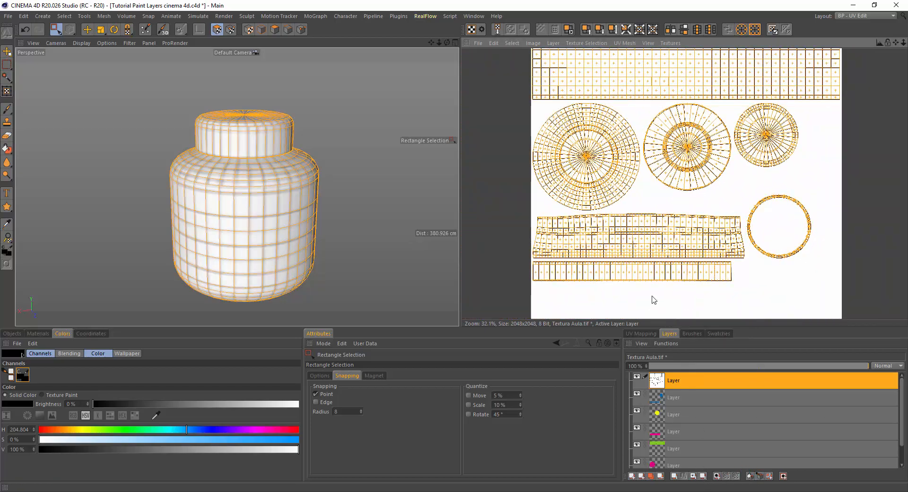
click(137, 148)
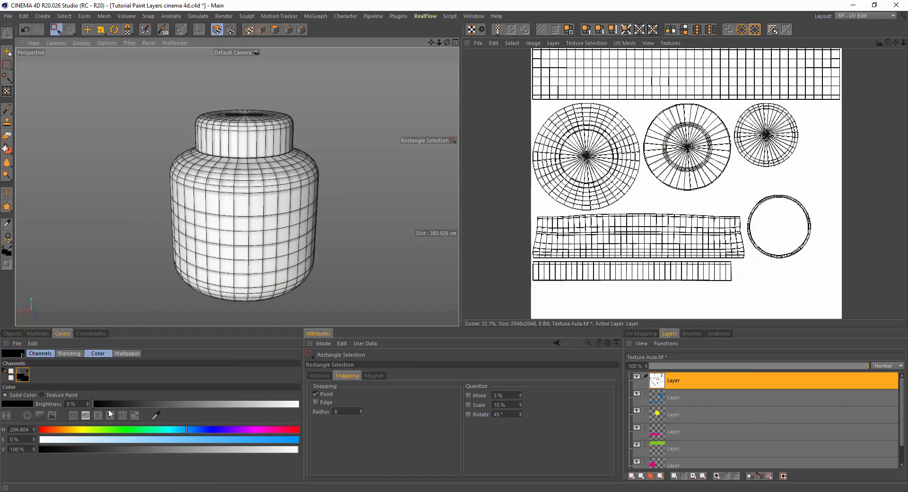
Set the Mat material's viewport Texture Preview Size to 2048x2048 (16 MB) and close the Material Editor.
click(38, 334)
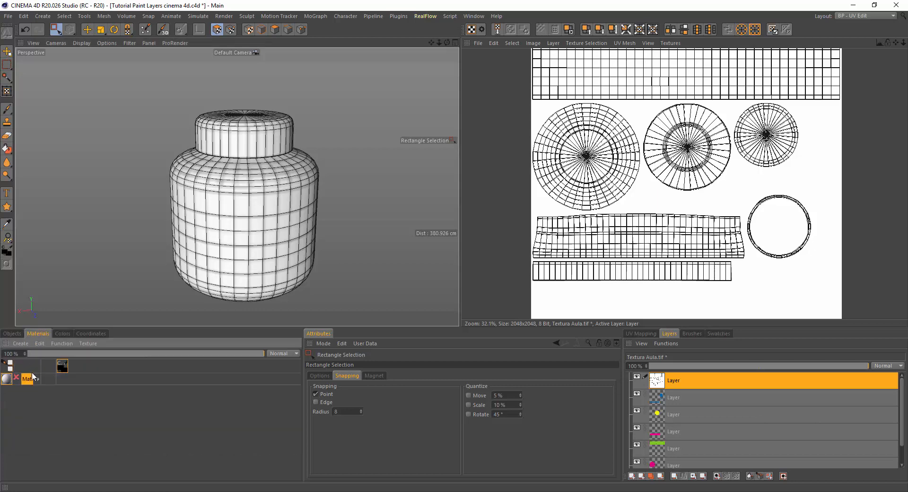
double_click(8, 379)
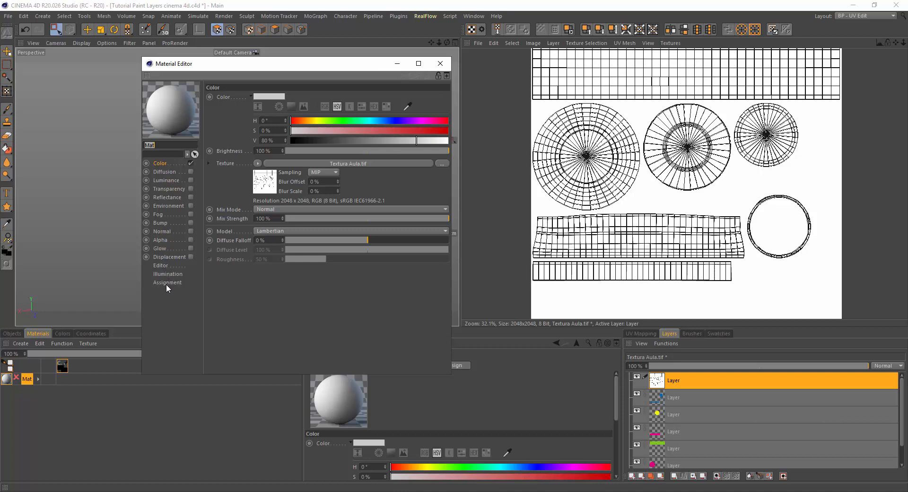
click(165, 266)
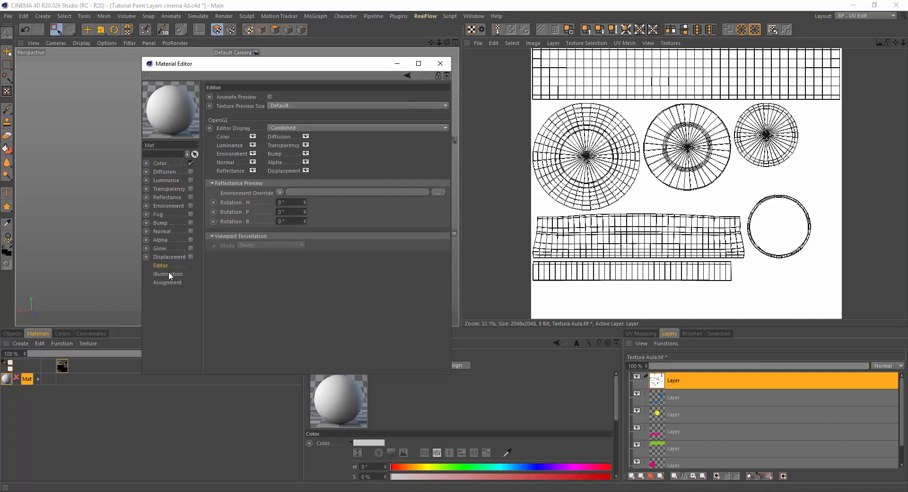
click(304, 105)
click(293, 182)
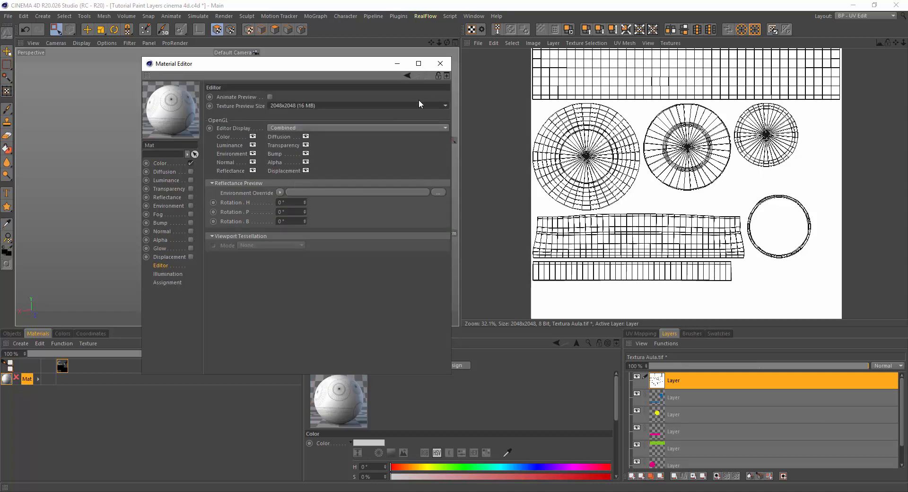
click(439, 63)
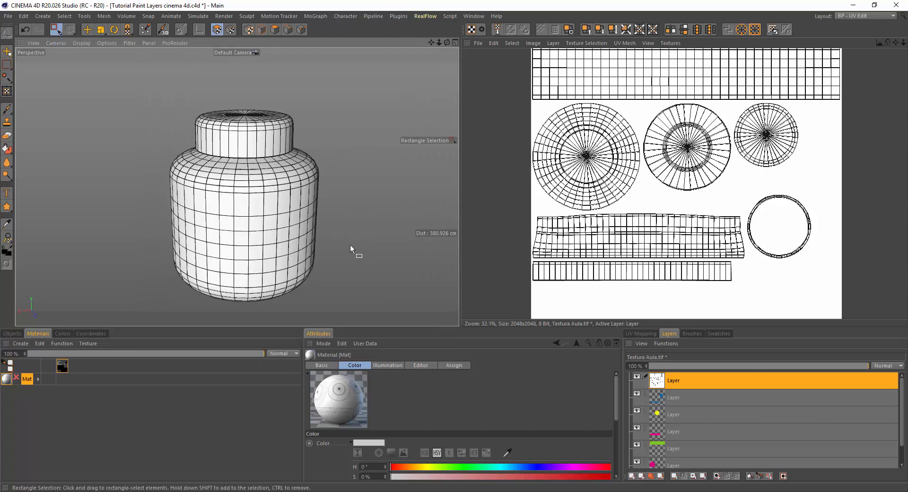
Examine the painted polygon outlines on the jar from several sides and distances.
alt+drag(234, 274, 284, 204)
scroll(274, 201, up, 5)
scroll(323, 208, down, 4)
scroll(304, 227, up, 5)
scroll(355, 217, down, 5)
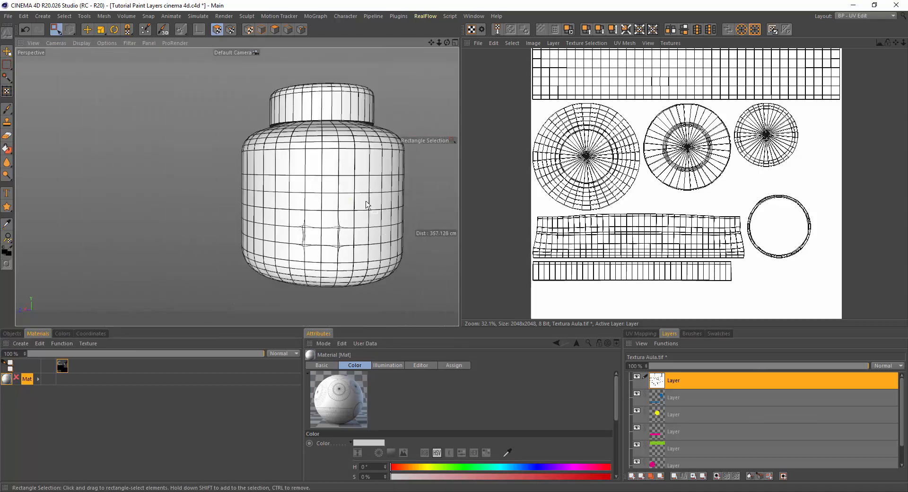
alt+drag(349, 194, 269, 239)
scroll(269, 239, up, 5)
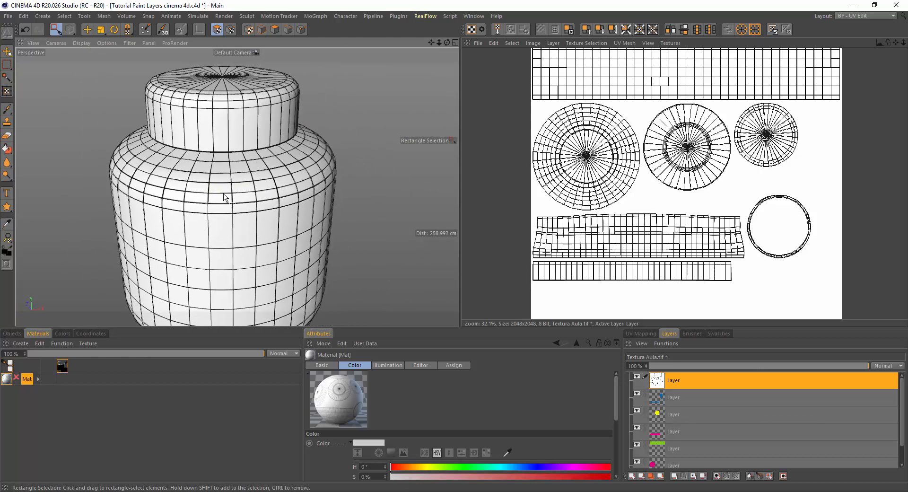
Hide the white outline layer to view the colored jar, and make the layer visible again.
click(637, 376)
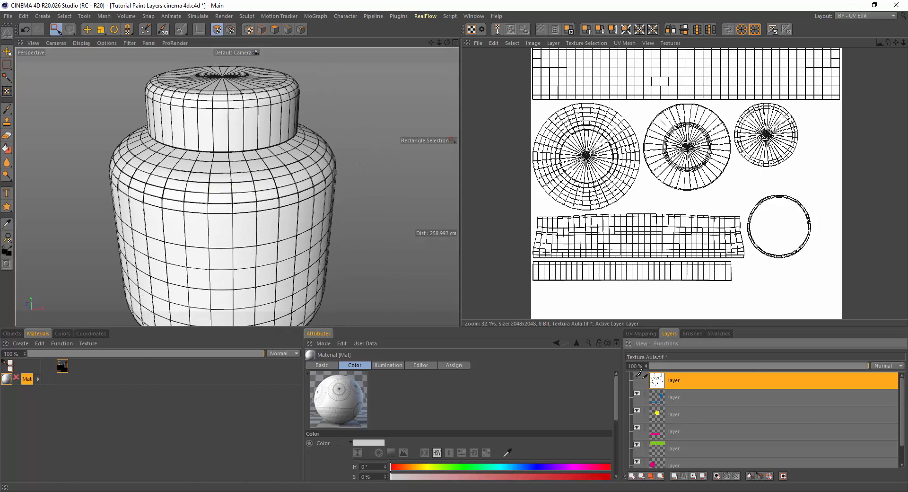
scroll(259, 226, down, 5)
alt+drag(395, 215, 458, 263)
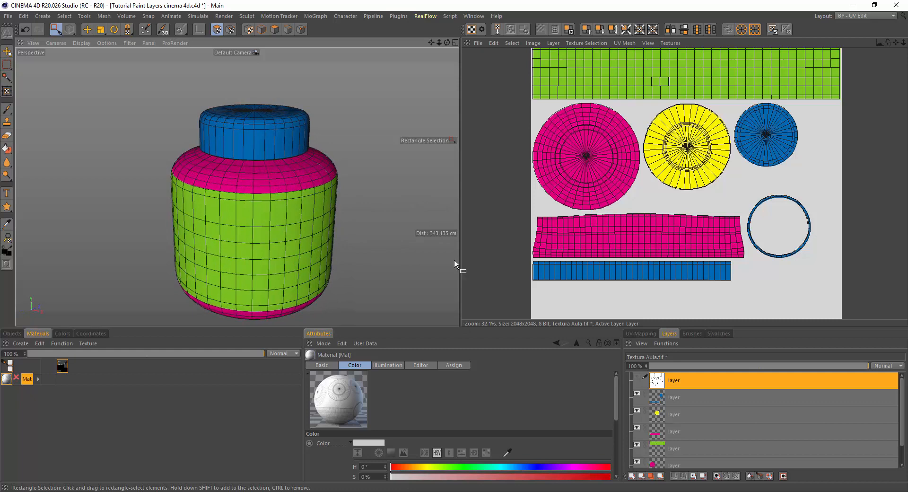
click(636, 377)
alt+drag(385, 218, 334, 163)
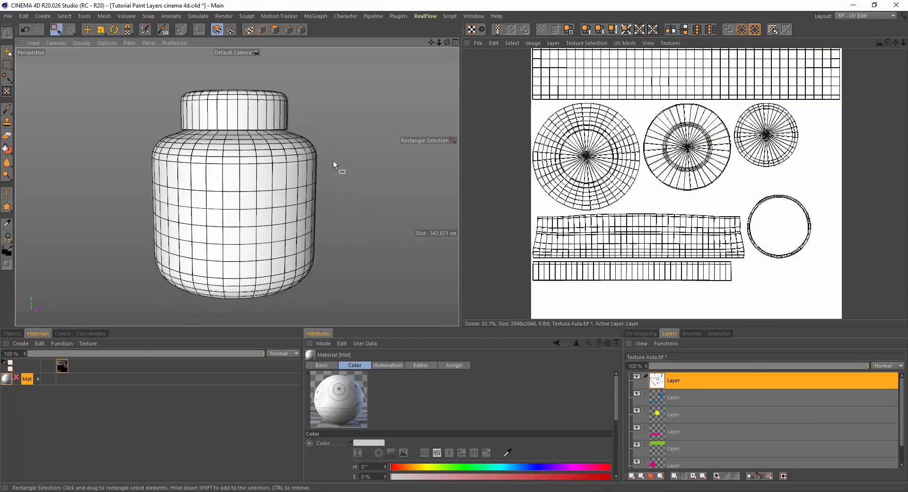
Add a new layer set and move the outline, blue and yellow layers into it.
click(642, 477)
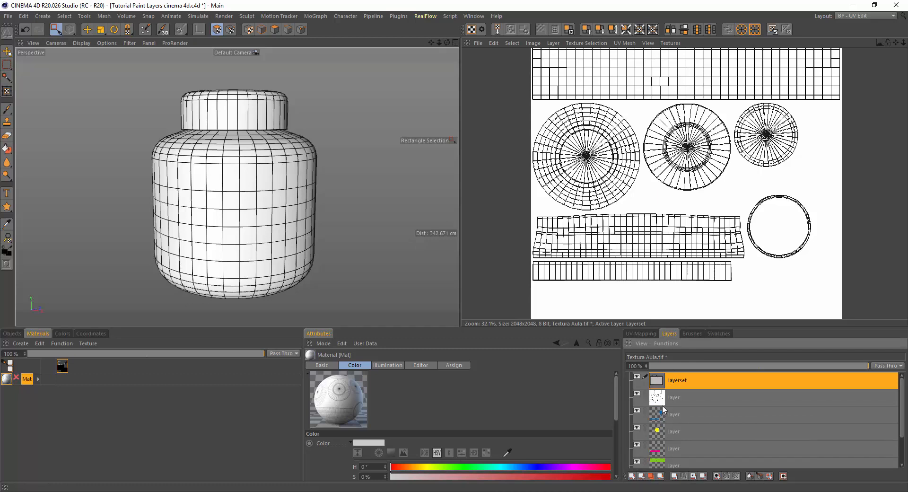
drag(682, 392, 688, 381)
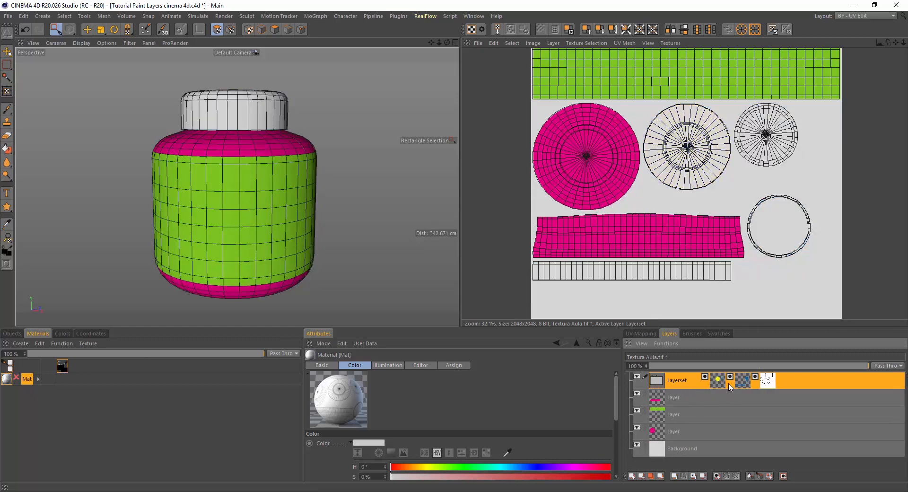
mouse_move(686, 394)
mouse_down()
mouse_move(703, 393)
mouse_move(670, 392)
mouse_up()
Flatten the visible layers into a single layer, and undo the flattening.
right_click(683, 384)
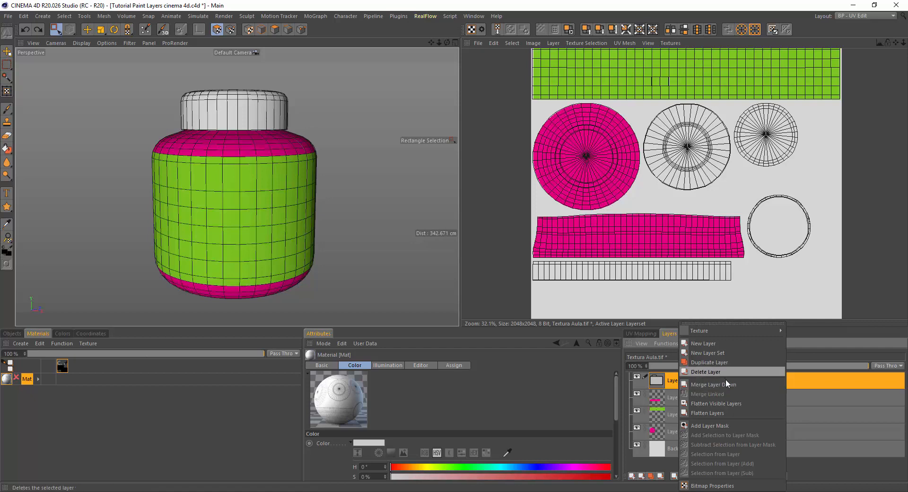
click(722, 405)
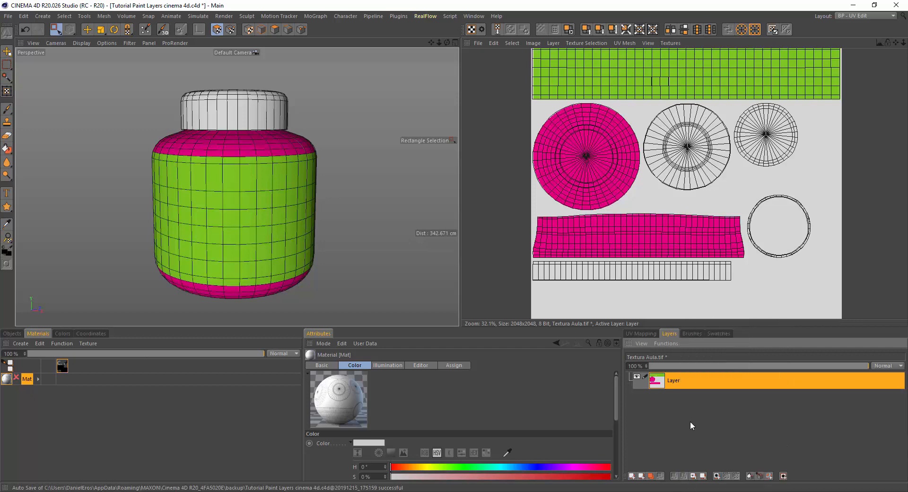
key(ctrl+z)
Move the yellow, blue and outline layers back out of the layer set.
click(688, 385)
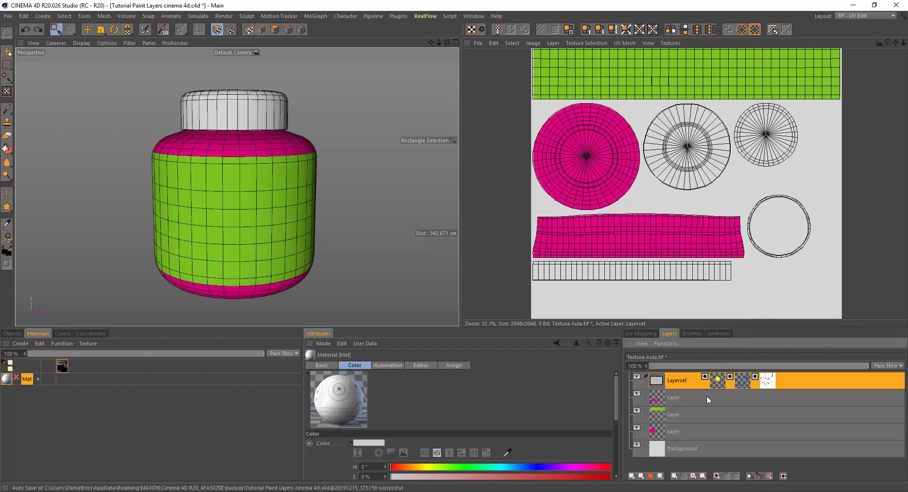
drag(685, 391, 645, 391)
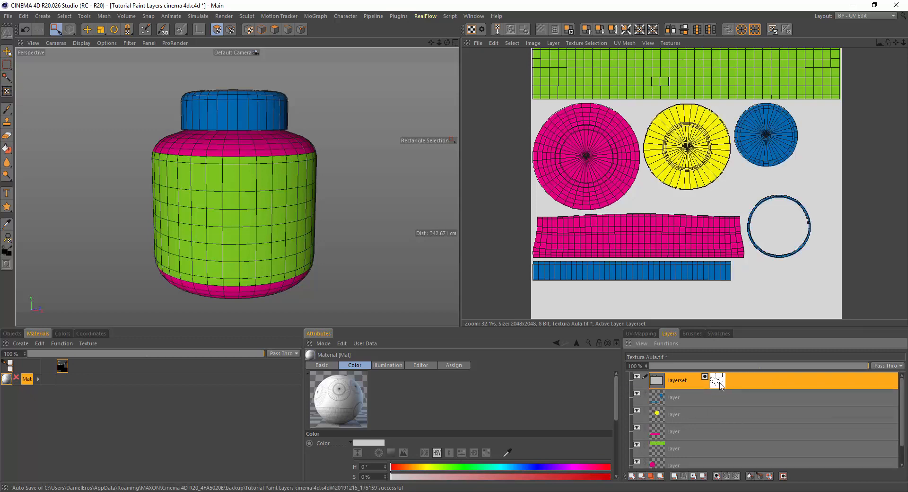
drag(717, 381, 642, 391)
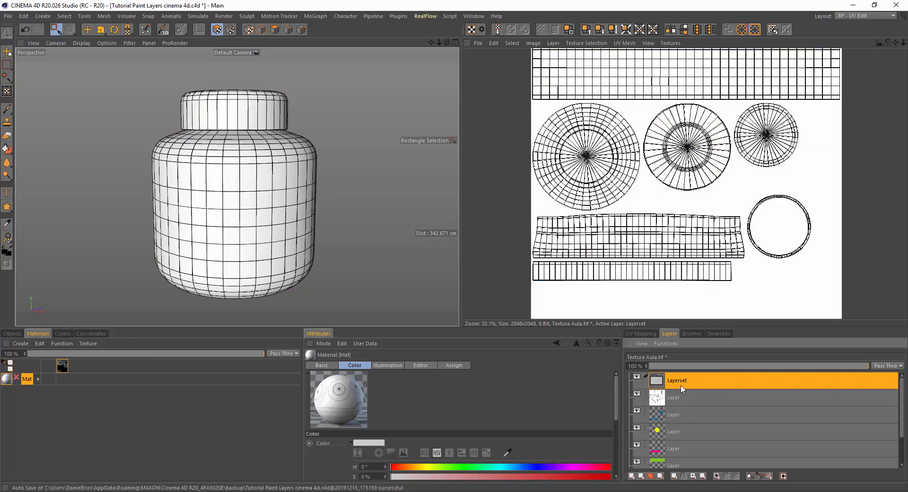
Delete the empty layer set, and duplicate the outline layer and delete the copy.
click(660, 476)
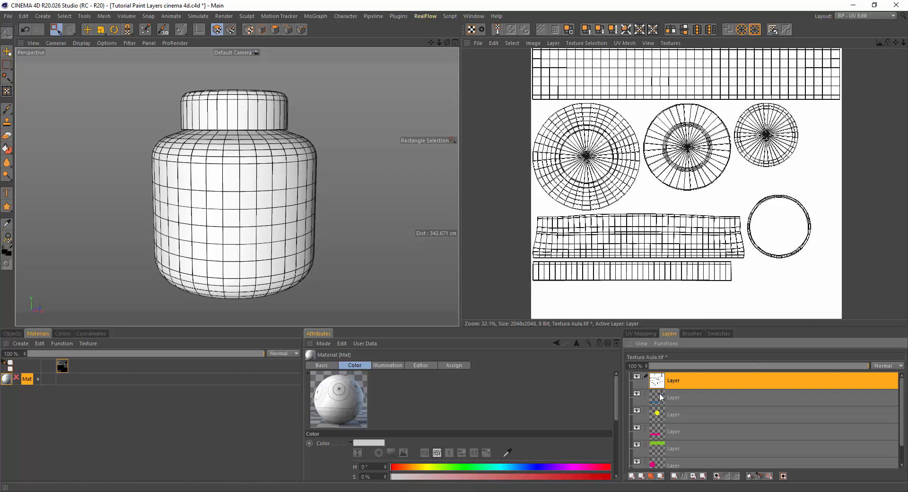
click(652, 476)
click(661, 476)
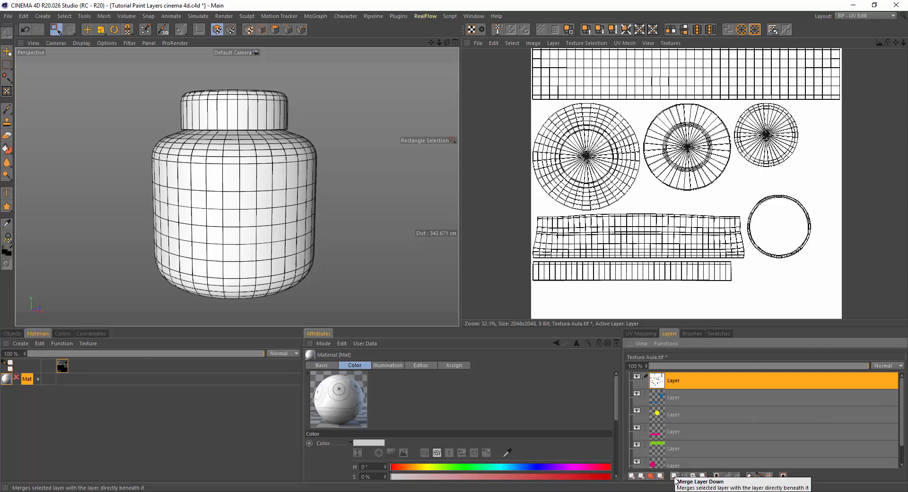
Merge the outline layer down into the blue layer, and undo the merge.
click(675, 476)
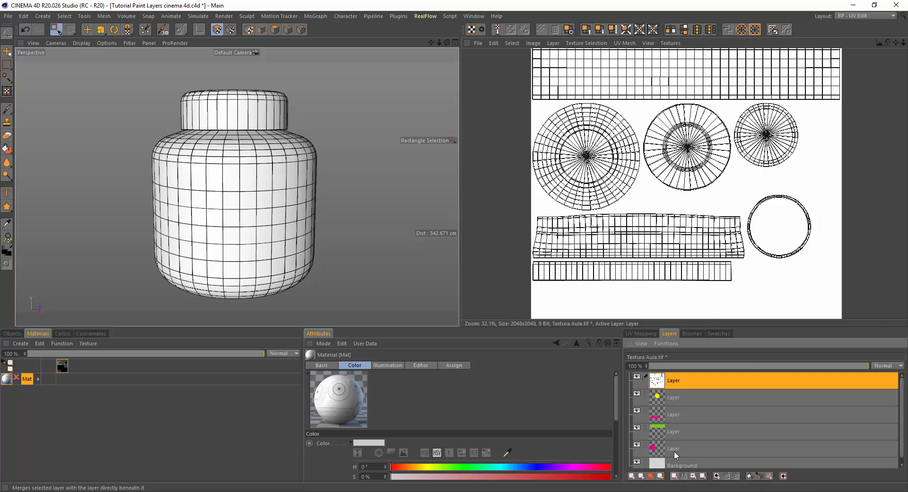
key(ctrl+z)
Move the magenta circle layer directly beneath the magenta strip layer and merge the two magenta layers into one.
click(679, 399)
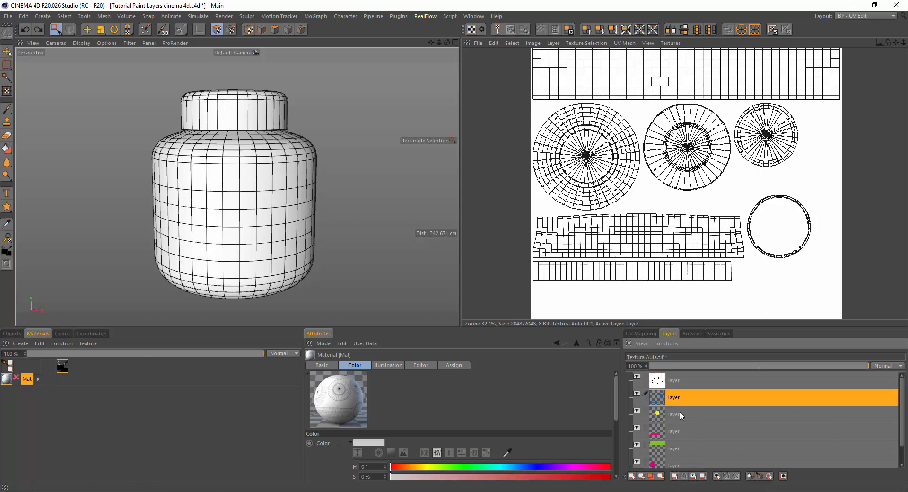
click(674, 438)
click(675, 466)
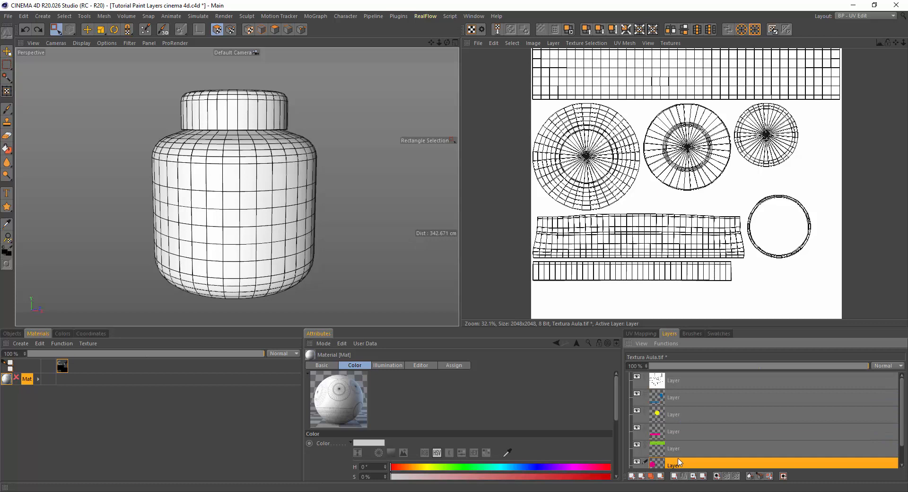
mouse_move(679, 447)
mouse_down()
mouse_move(666, 438)
mouse_move(674, 444)
mouse_up()
click(680, 433)
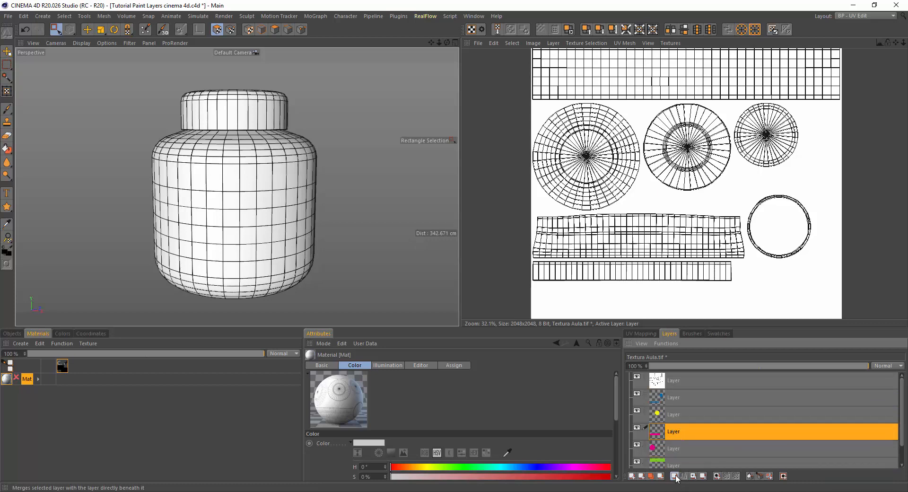
click(673, 474)
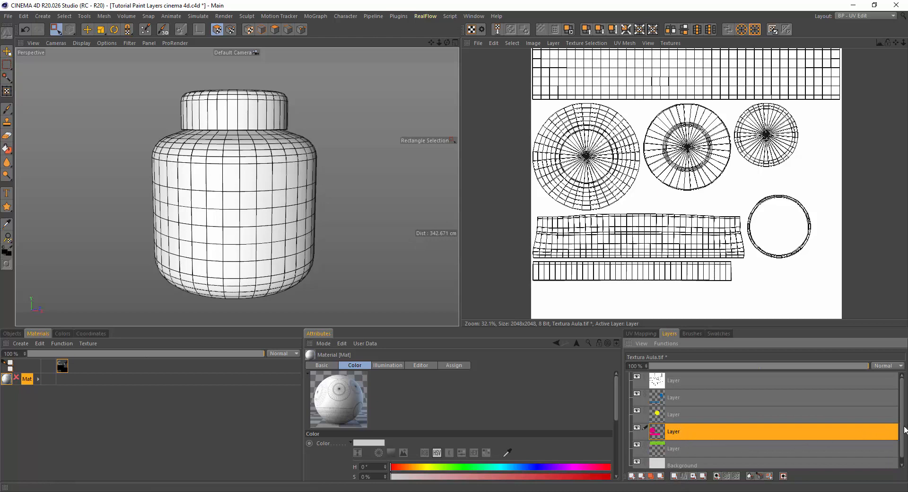
Flatten all visible layers of the texture, and undo the flattening.
scroll(903, 441, down, 1)
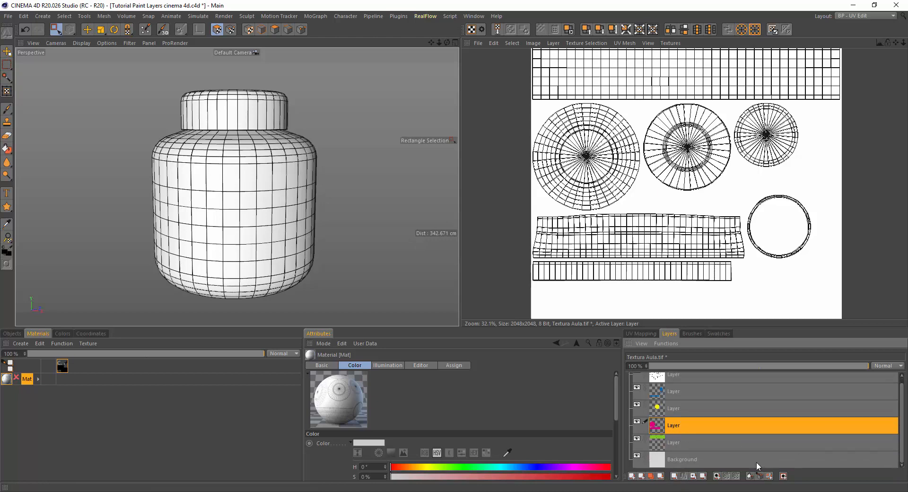
click(694, 477)
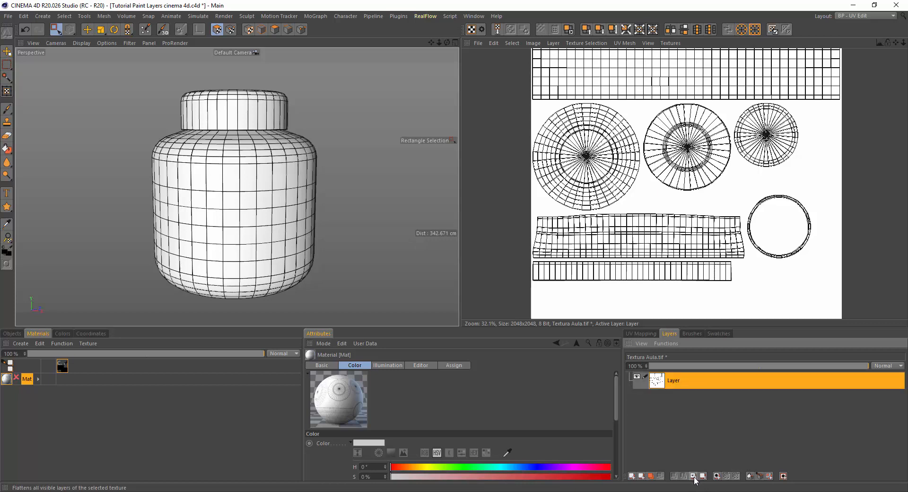
key(ctrl+z)
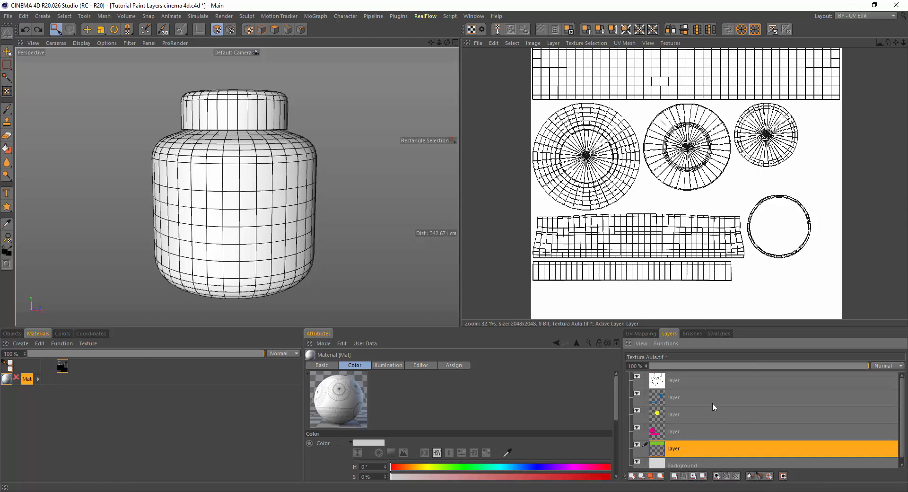
Toggle the visibility of the background and outline layers to view the colored jar, leaving both layers visible.
click(637, 462)
click(638, 462)
click(637, 377)
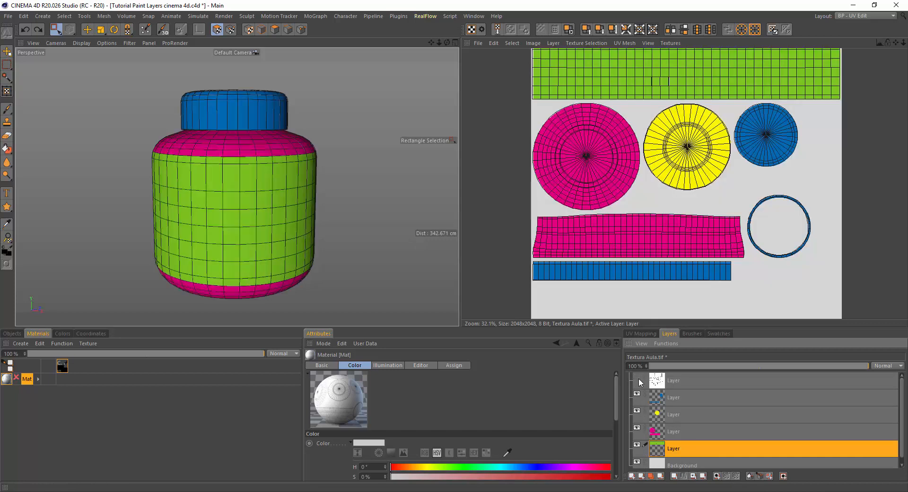
click(638, 377)
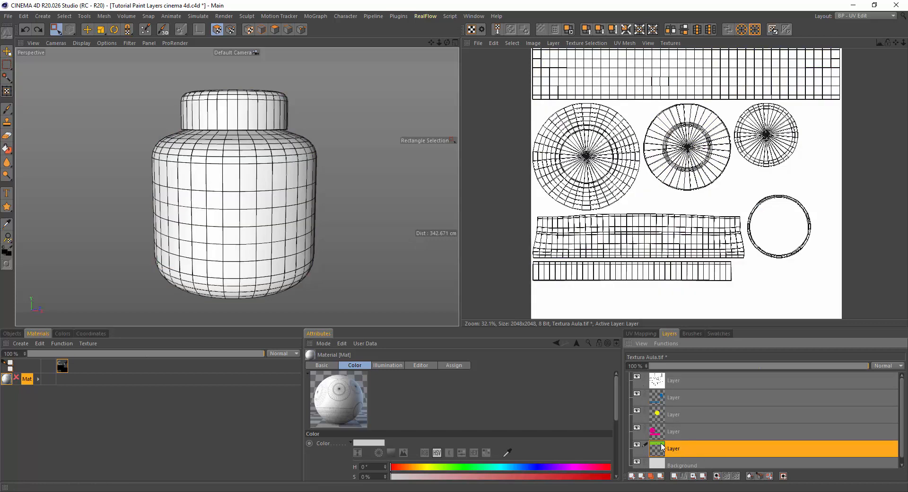
Add a layer mask to the green layer, and undo it.
click(716, 477)
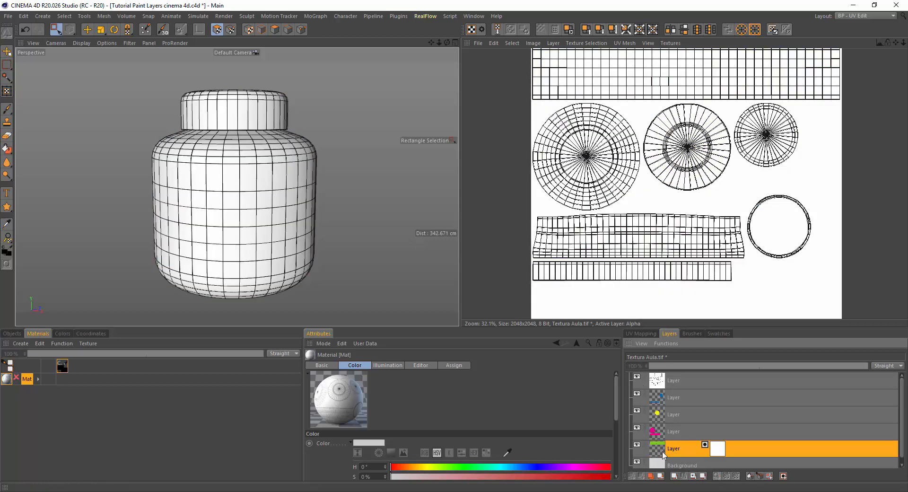
key(ctrl+z)
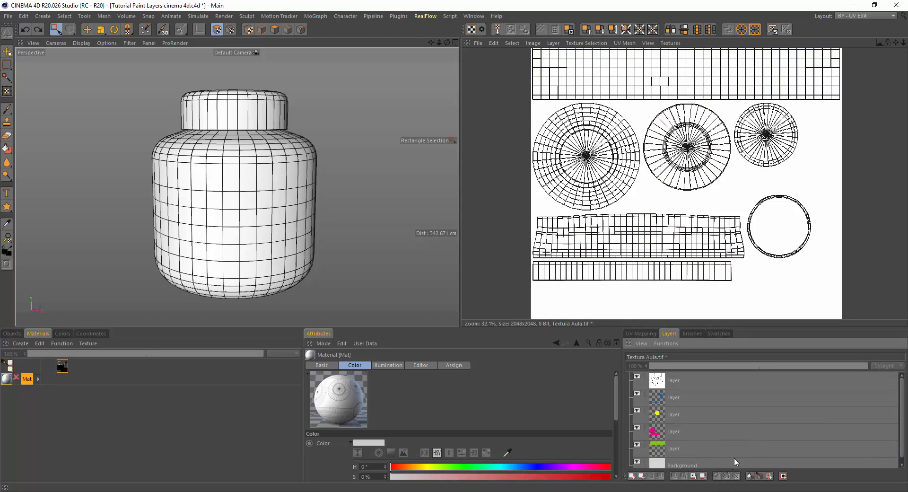
Add an alpha channel to the texture and undo it, trying it again with the yellow layer selected.
click(783, 476)
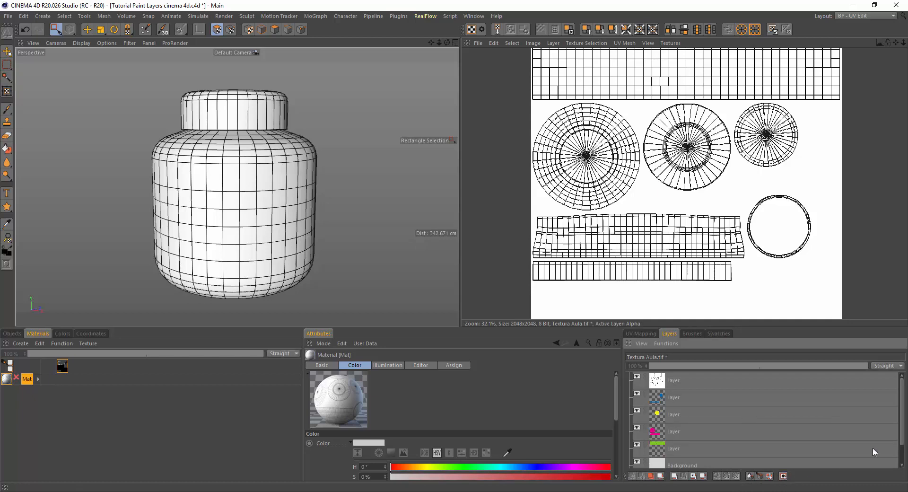
key(ctrl+z)
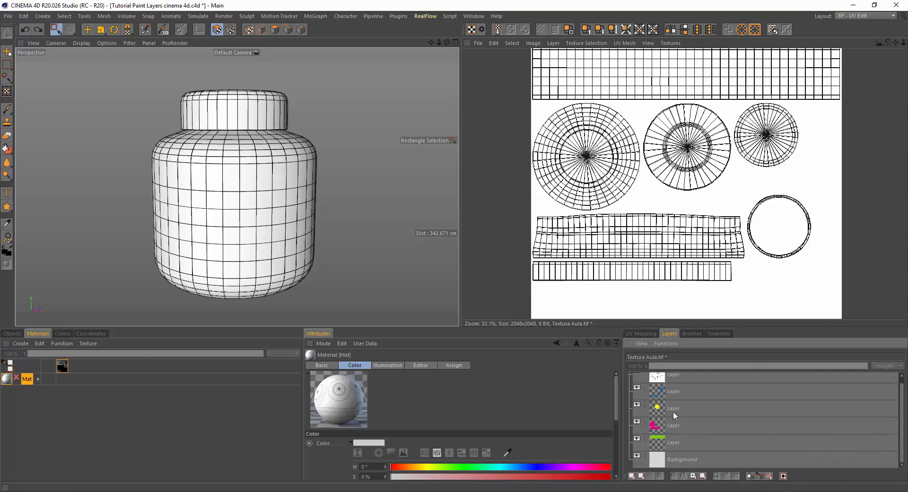
click(675, 412)
click(785, 476)
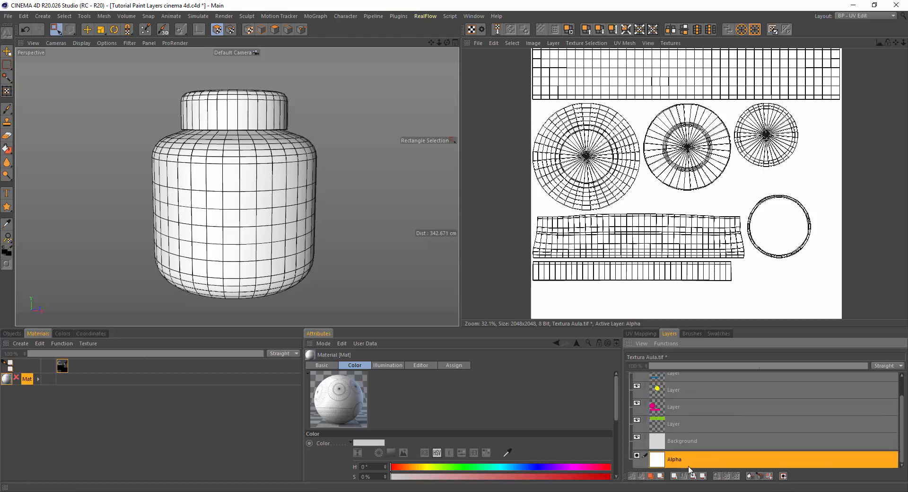
key(ctrl+z)
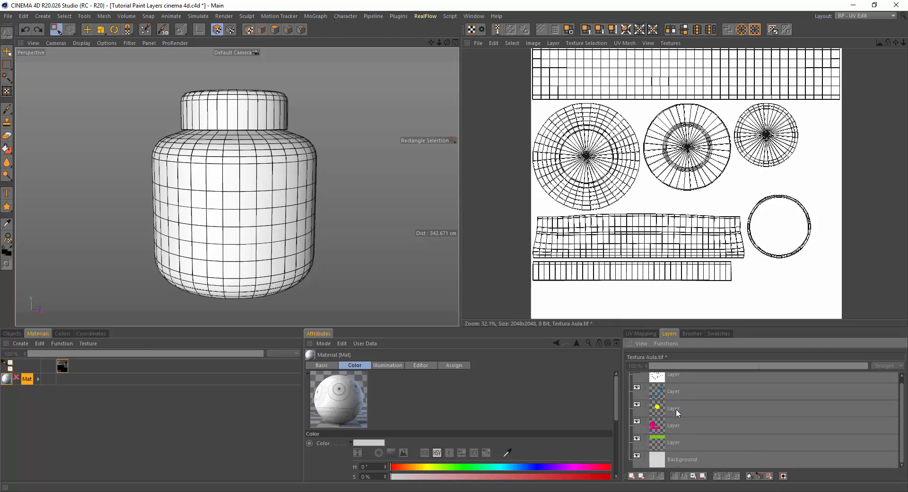
Add a layer mask to the yellow layer, and undo it.
click(677, 409)
click(716, 477)
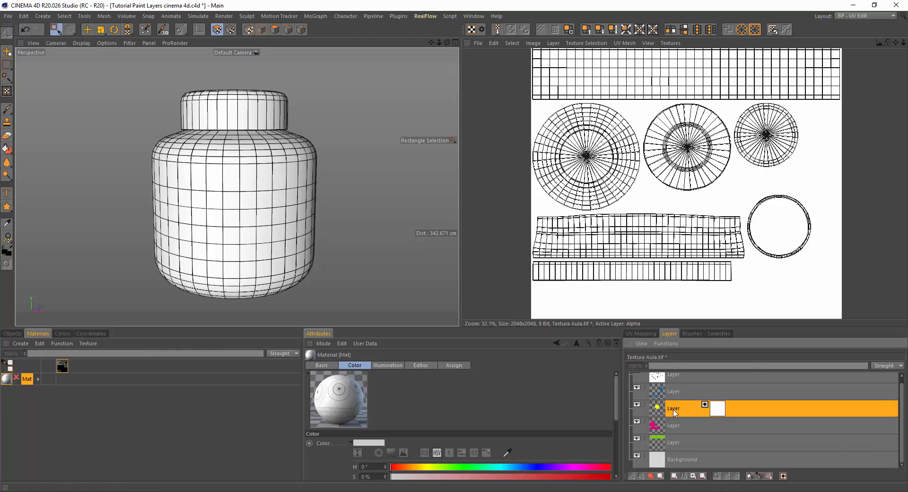
key(ctrl+z)
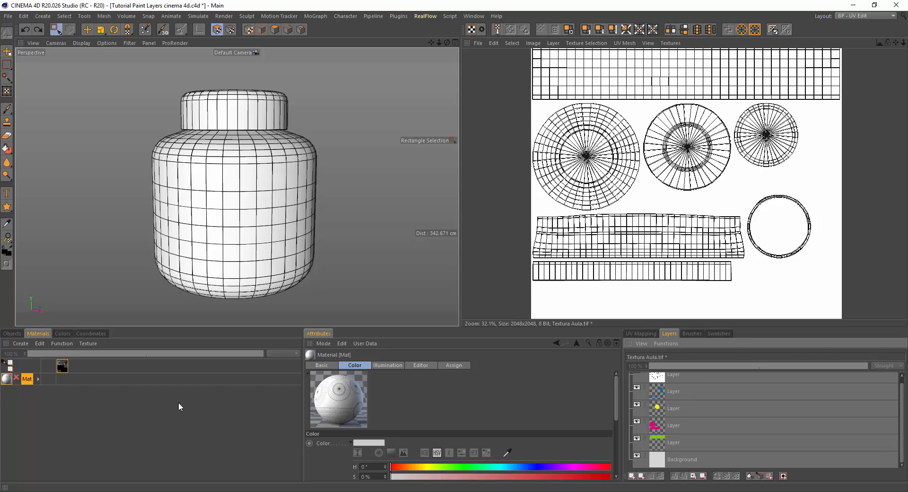
Select the Pote object and bring the Textura Aula texture back up in the texture view.
click(12, 333)
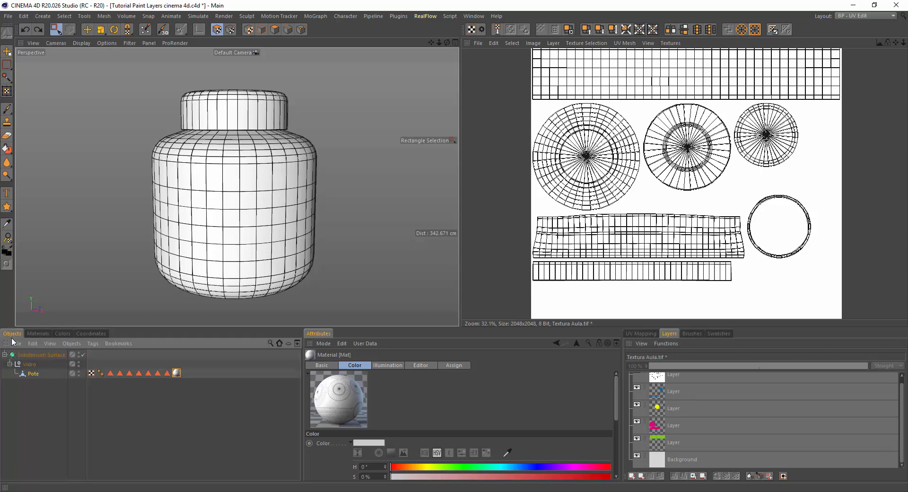
click(34, 374)
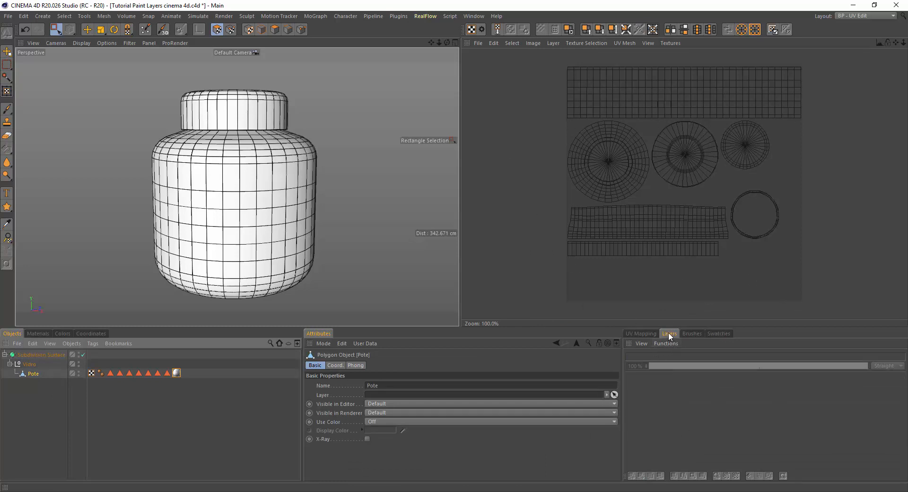
click(477, 43)
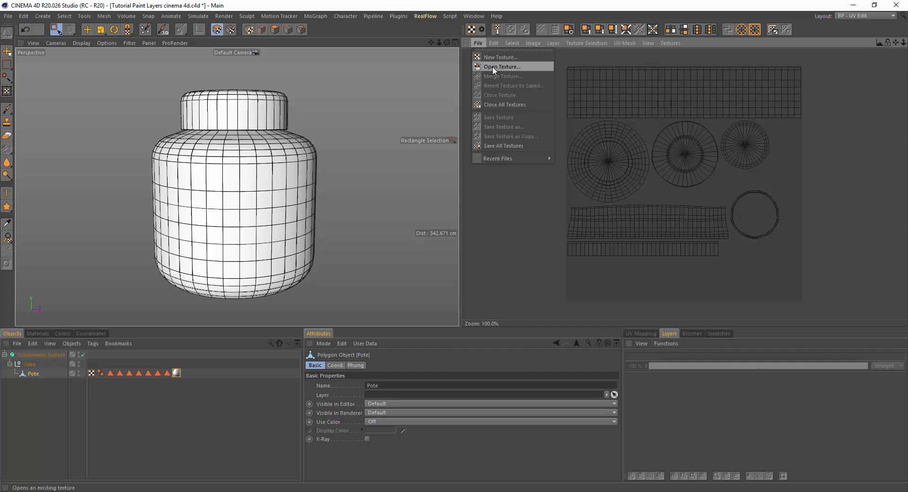
click(492, 66)
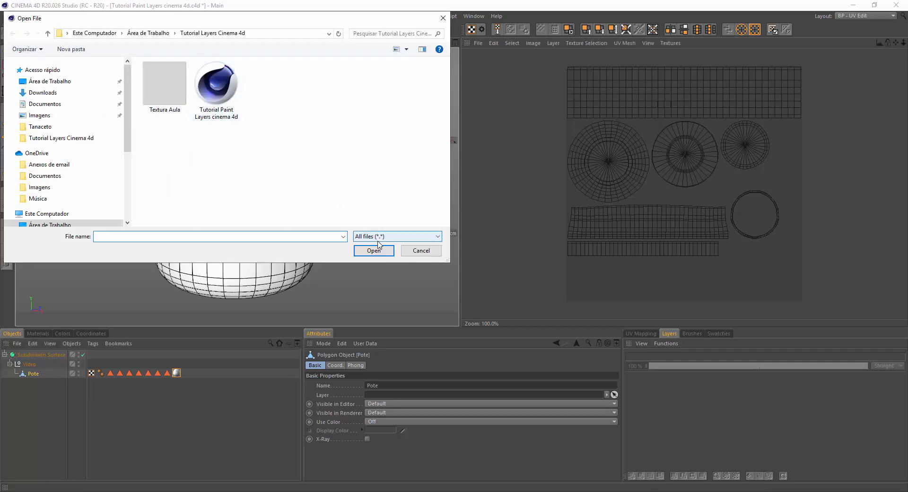
double_click(205, 85)
click(488, 286)
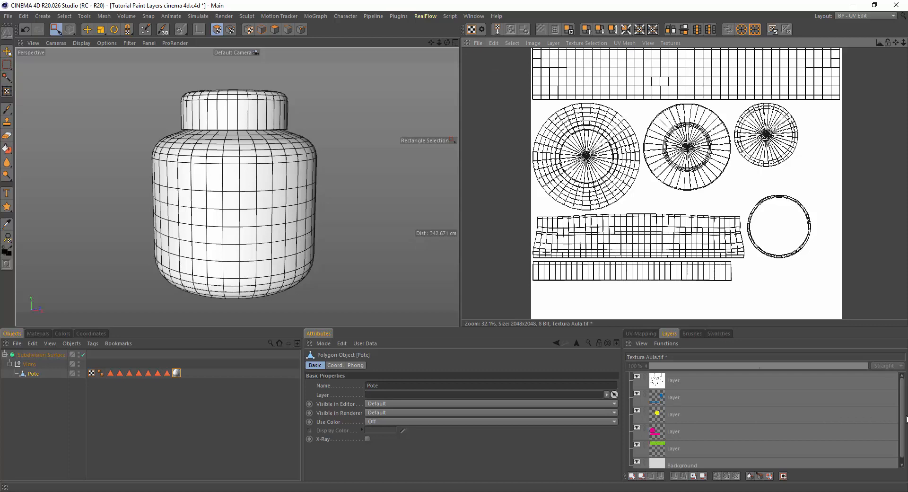
click(482, 43)
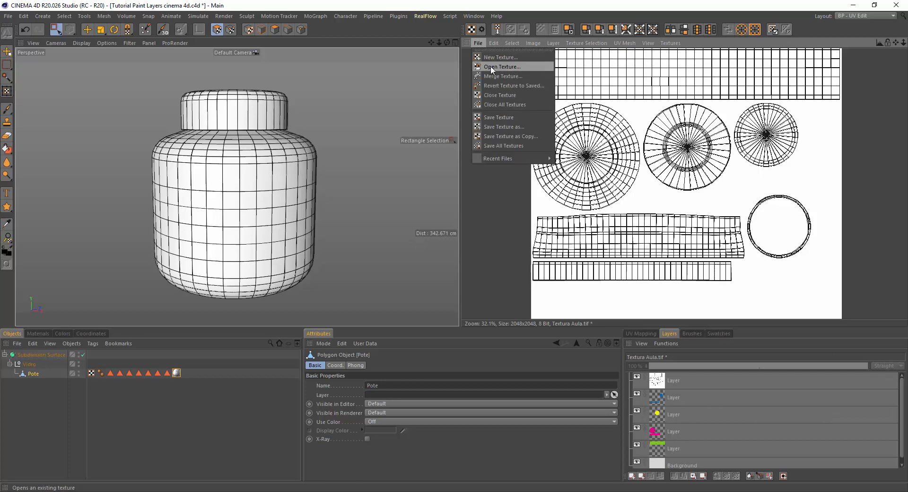
click(491, 67)
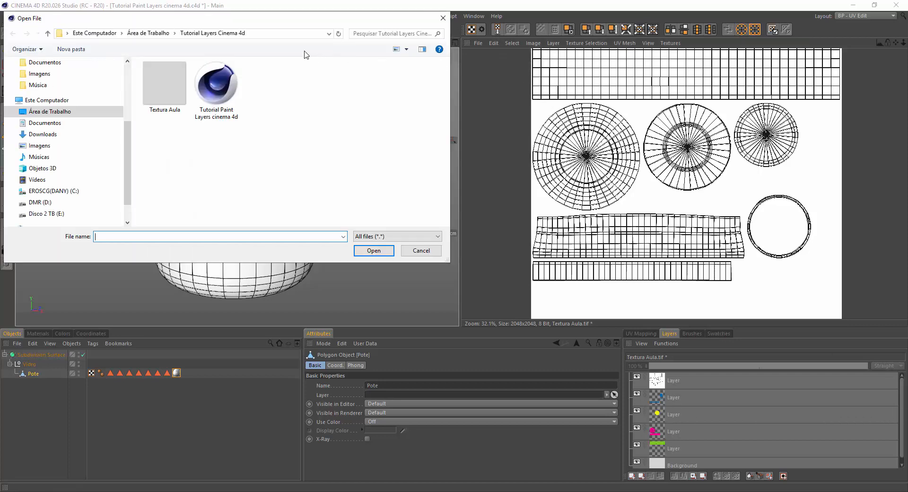
click(410, 250)
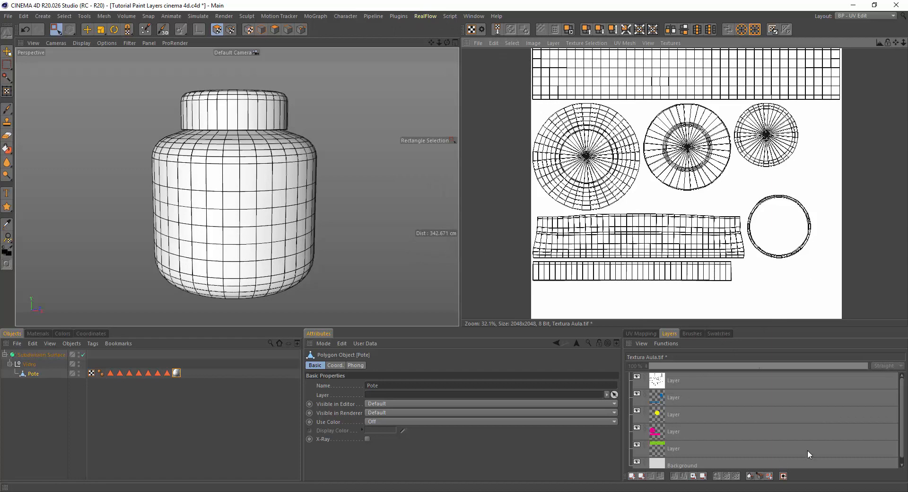
drag(902, 415, 902, 424)
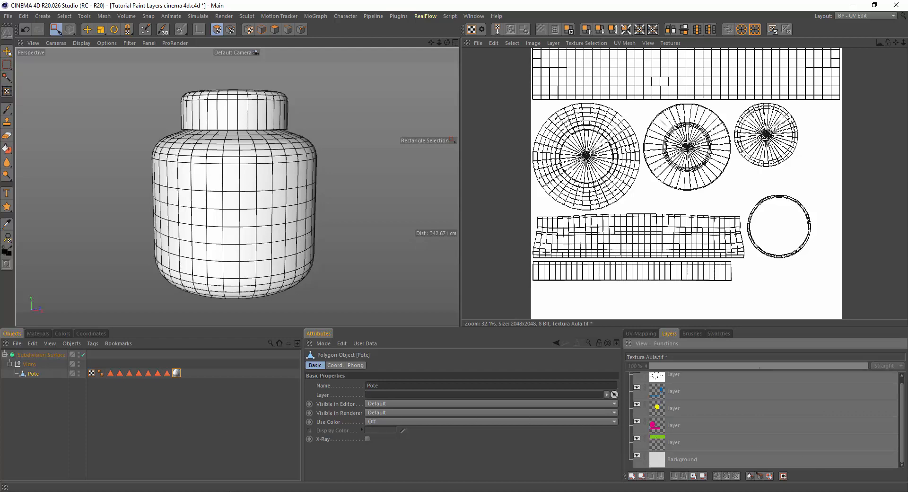
mouse_move(221, 491)
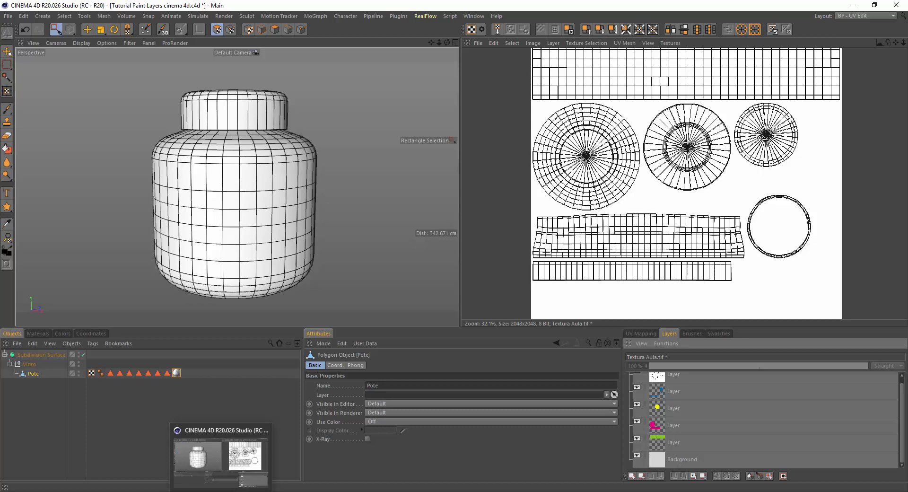